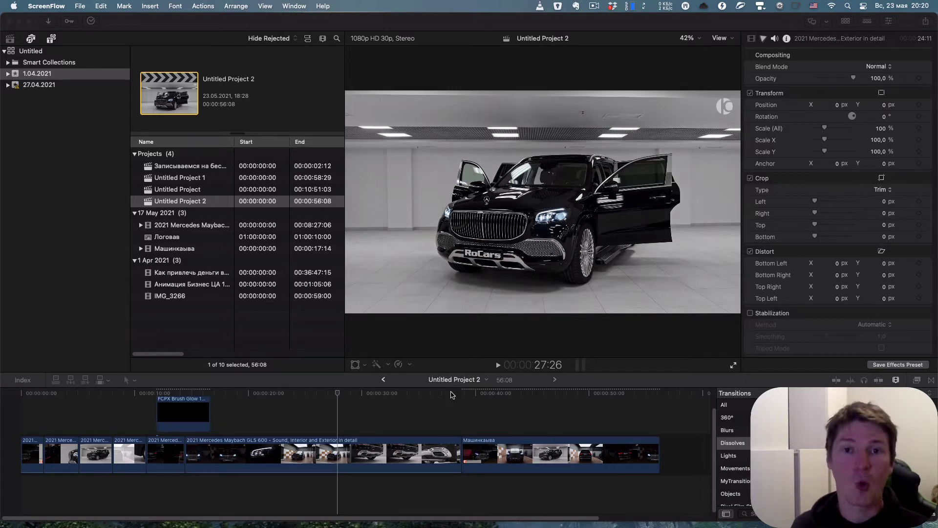
# Step: Switch to iMovie and delete all the map clips from the timeline of Мой фильм
pyautogui.press('super+space')
pyautogui.write('i')
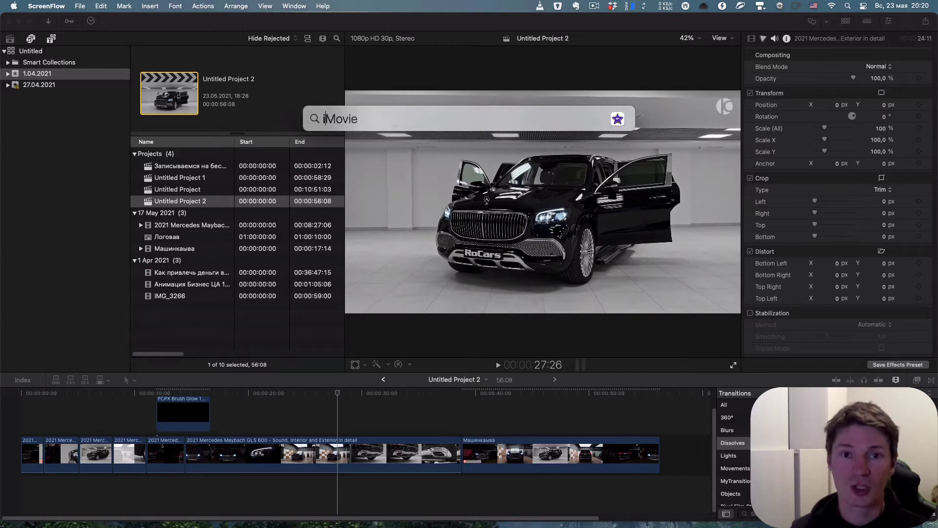
pyautogui.press('Return')
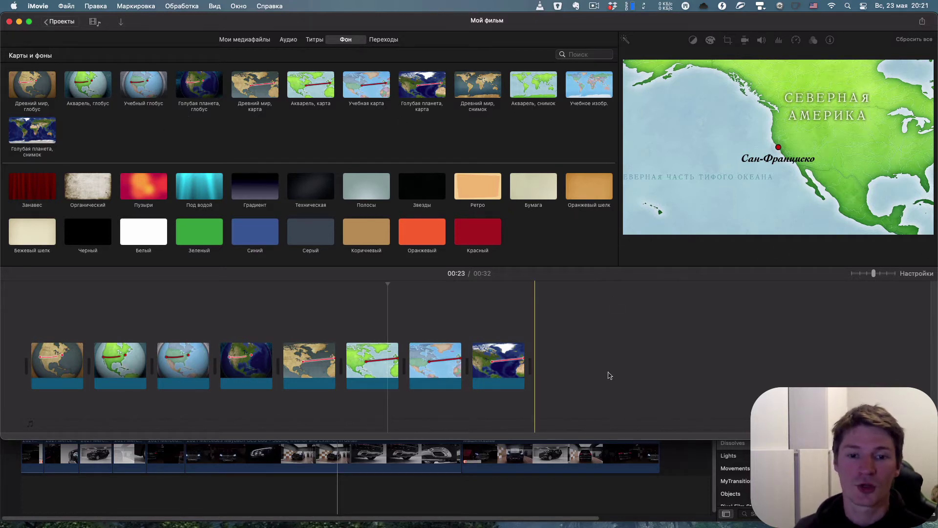
pyautogui.moveTo(608, 374); pyautogui.dragTo(54, 326)
pyautogui.press('Delete')
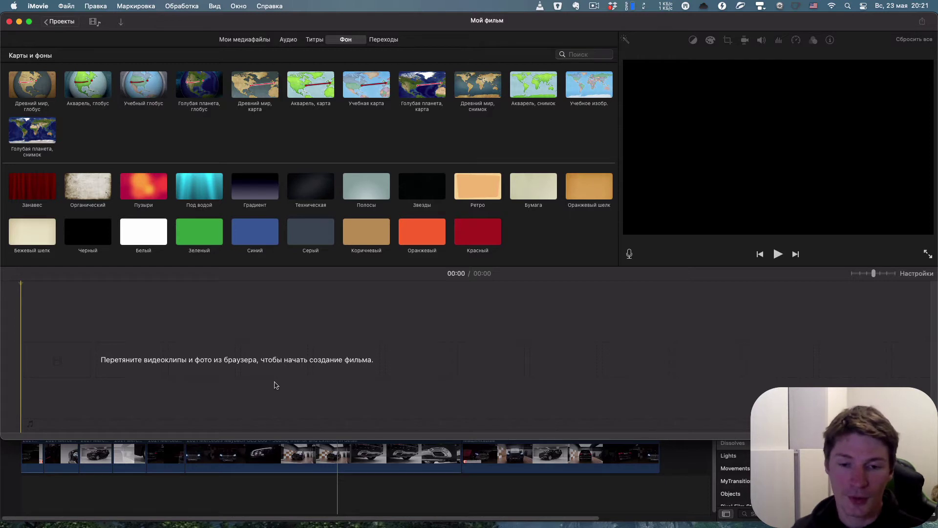
# Step: Add the four animated globes to the empty timeline in order: Древний мир, Акварель, Учебный глобус and Голубая планета
pyautogui.click(39, 91)
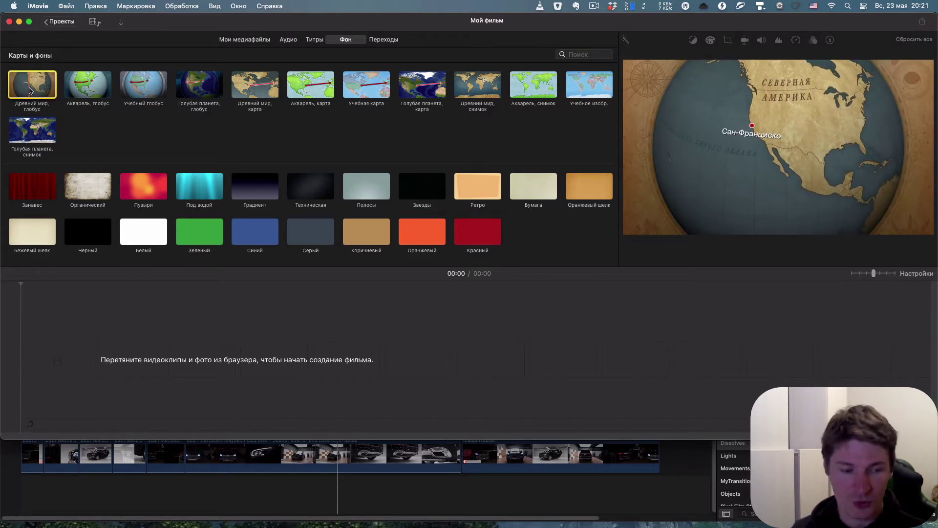
pyautogui.moveTo(29, 89); pyautogui.dragTo(46, 337)
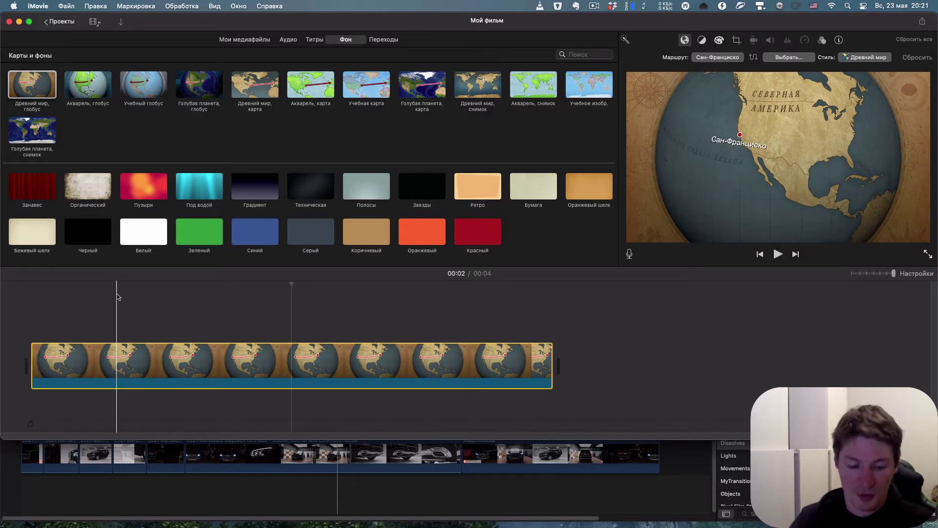
pyautogui.press('super+minus')
pyautogui.press('super+minus')
pyautogui.press('super+minus')
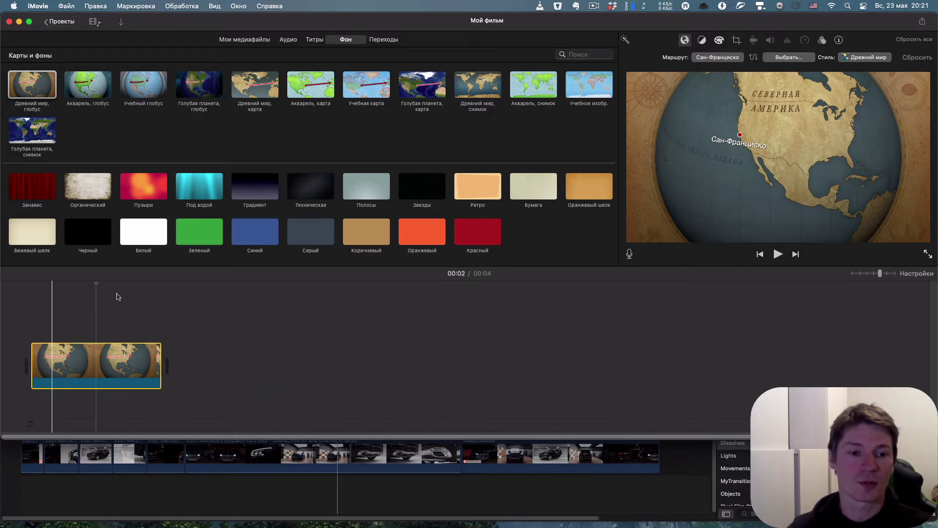
pyautogui.moveTo(88, 84); pyautogui.dragTo(140, 350)
pyautogui.moveTo(144, 84); pyautogui.dragTo(197, 349)
pyautogui.moveTo(199, 84); pyautogui.dragTo(251, 361)
# Step: Append the four animated flat maps after the globes: Древний мир, Акварель, Учебная карта and Голубая планета
pyautogui.moveTo(253, 113); pyautogui.dragTo(310, 364)
pyautogui.moveTo(311, 85); pyautogui.dragTo(440, 381)
pyautogui.moveTo(366, 85); pyautogui.dragTo(484, 364)
pyautogui.moveTo(422, 84); pyautogui.dragTo(531, 371)
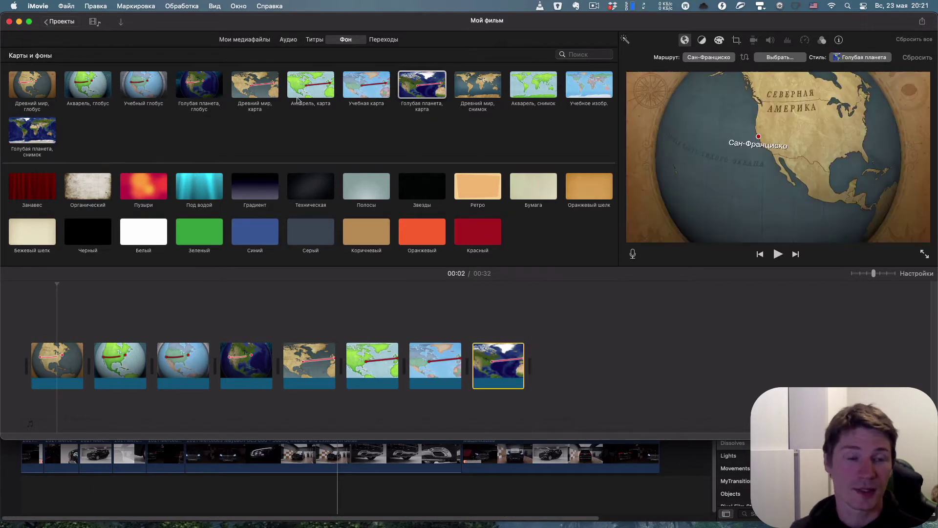
# Step: Send the movie to Final Cut Pro and open the transferred Мой фильм project in its timeline
pyautogui.click(92, 6)
pyautogui.moveTo(73, 7)
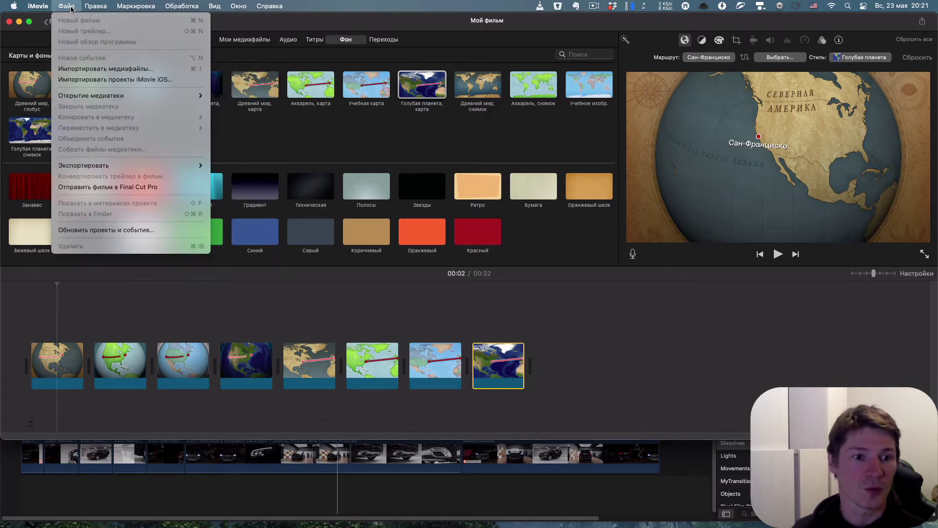
pyautogui.click(108, 187)
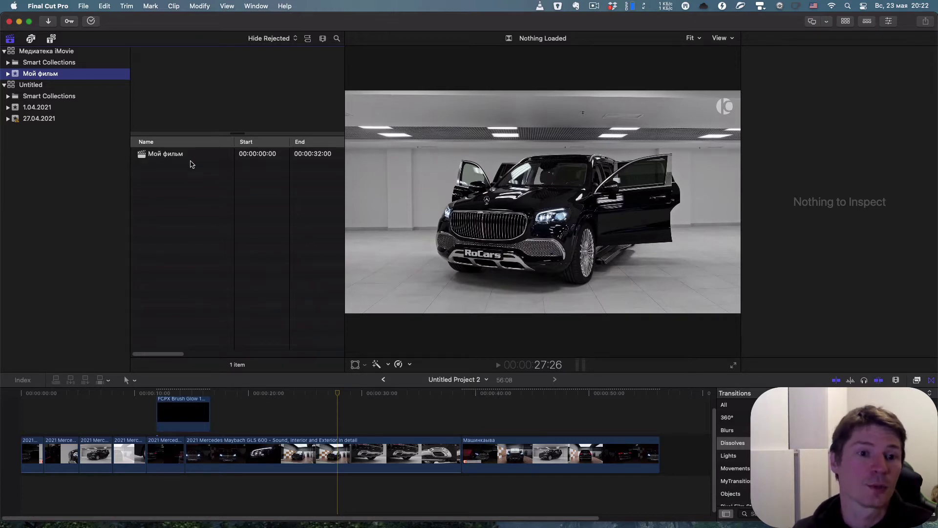
pyautogui.doubleClick(143, 159)
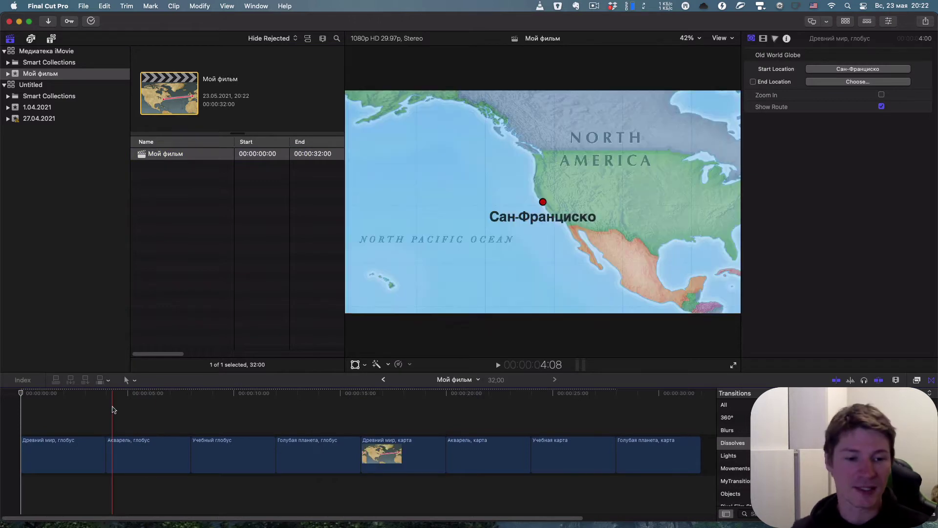
pyautogui.press('super+minus')
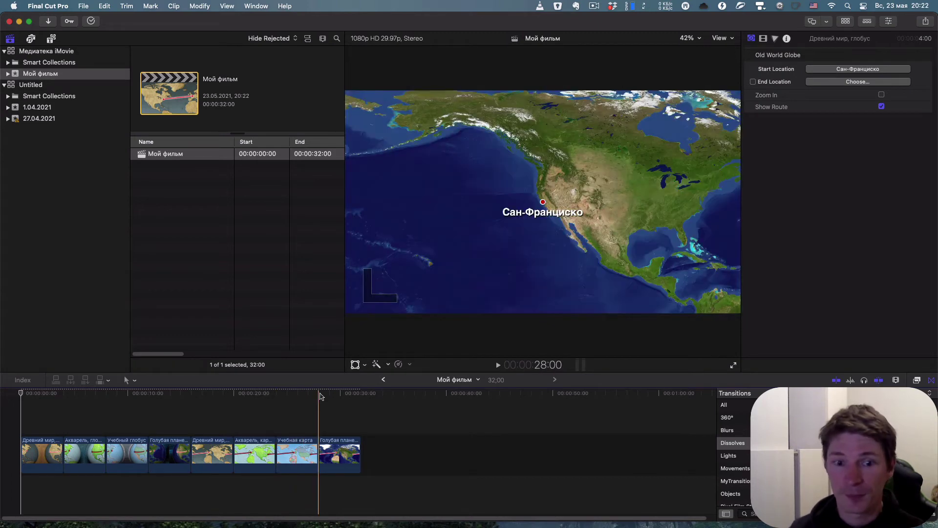
# Step: Select the Древний мир, карта clip in the timeline and open its end location chooser
pyautogui.click(304, 395)
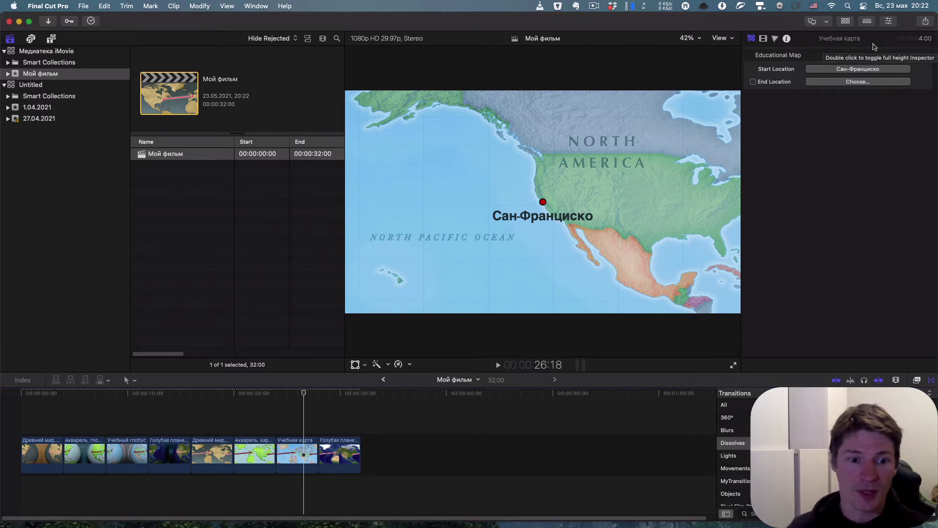
pyautogui.click(212, 447)
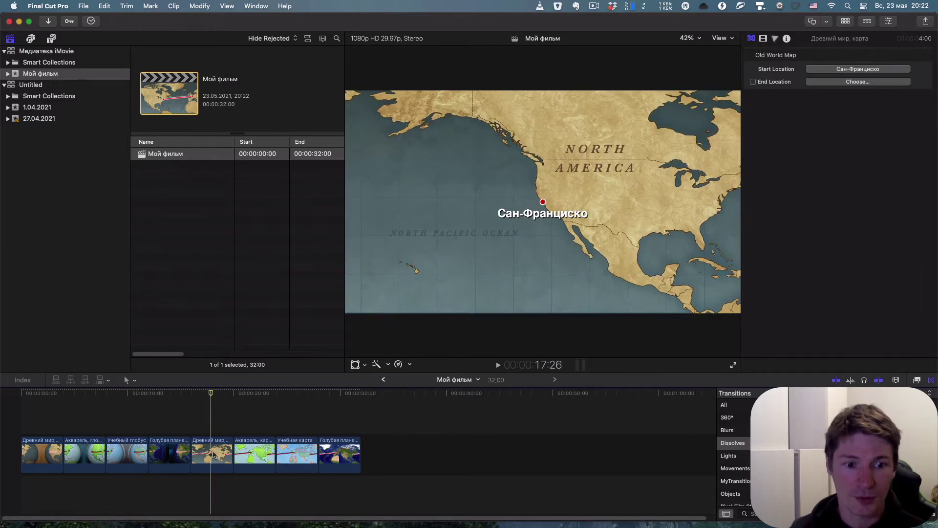
pyautogui.click(209, 391)
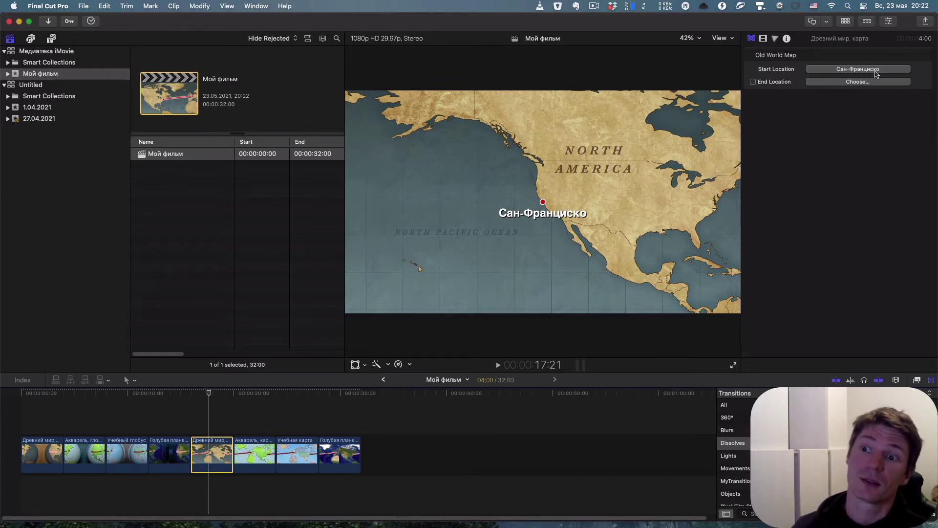
pyautogui.click(857, 84)
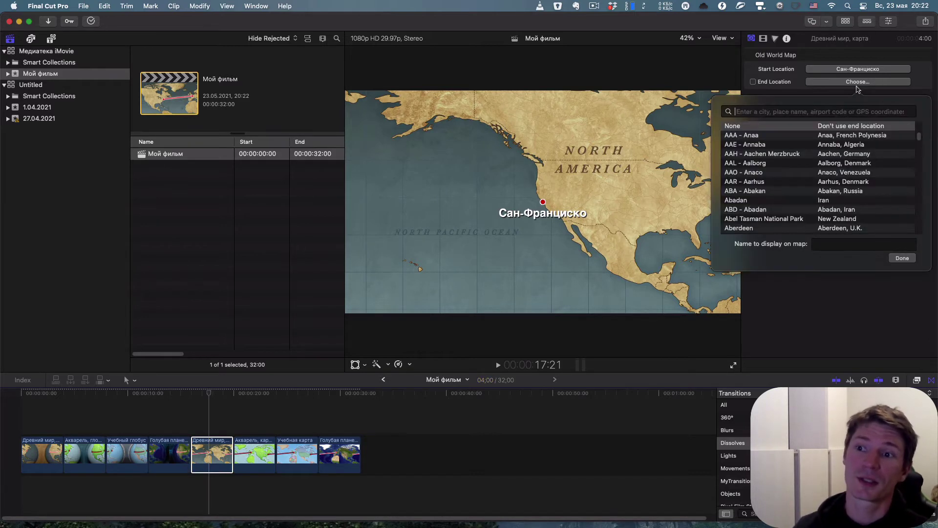
# Step: Try searching the end locations for "tokio", and clear the search text
pyautogui.write('t')
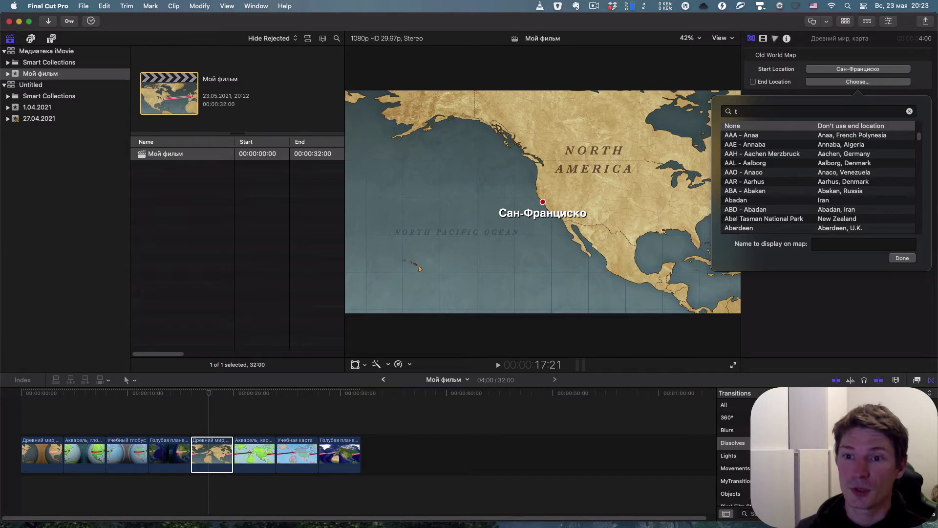
pyautogui.write('oki')
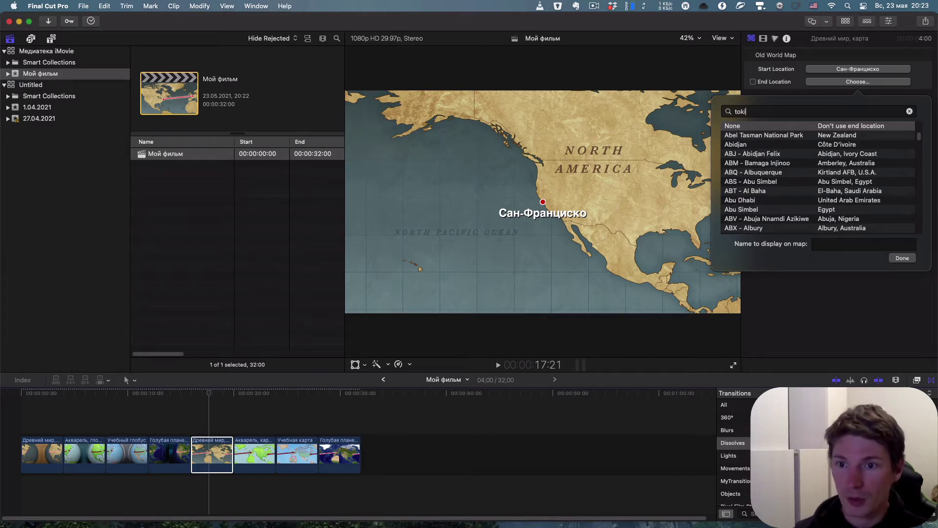
pyautogui.write('o')
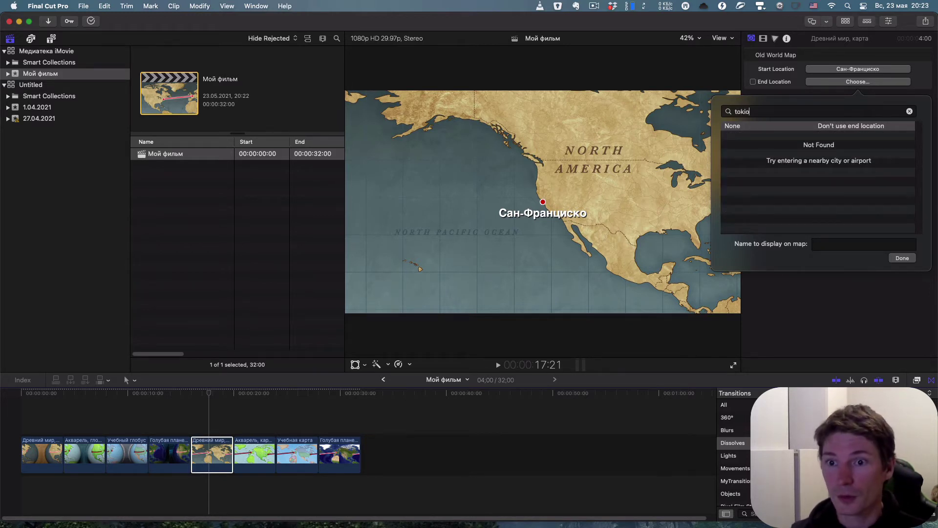
pyautogui.press('BackSpace')
pyautogui.press('BackSpace')
pyautogui.press('BackSpace')
pyautogui.press('BackSpace')
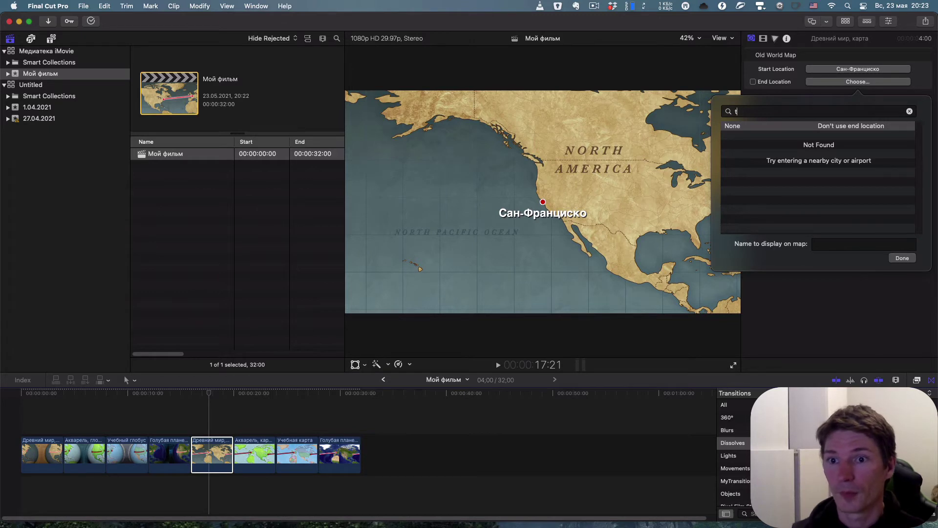
# Step: Try searching the end locations for "токио" in Cyrillic, and clear the search text
pyautogui.hotkey('ctrl', 'space')
pyautogui.write('т')
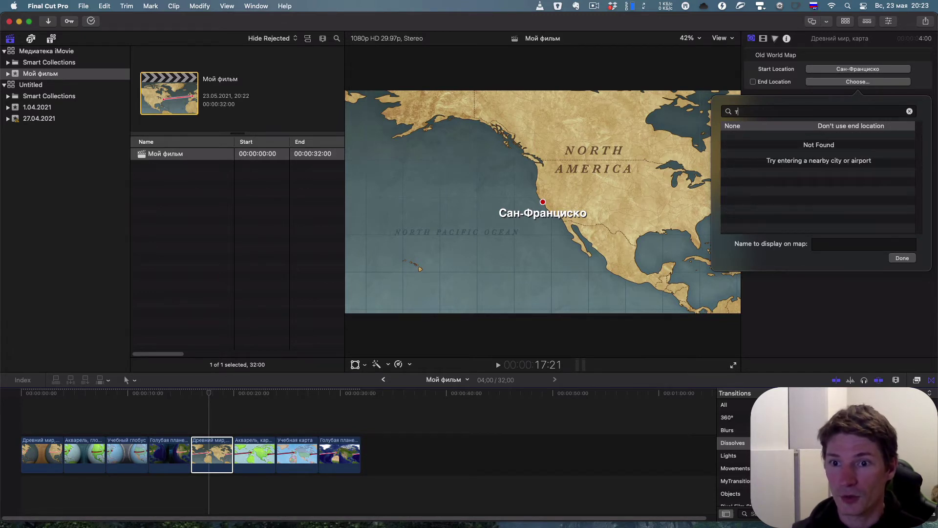
pyautogui.write('е')
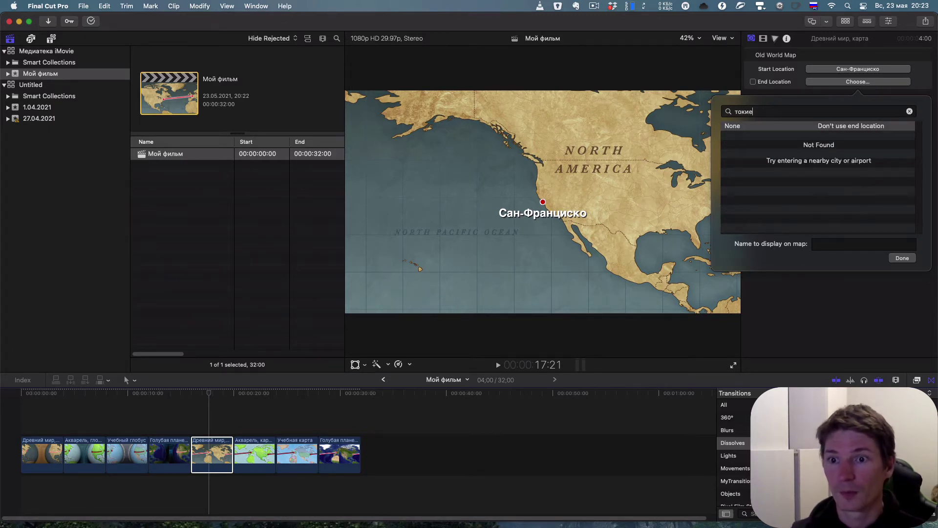
pyautogui.press('BackSpace')
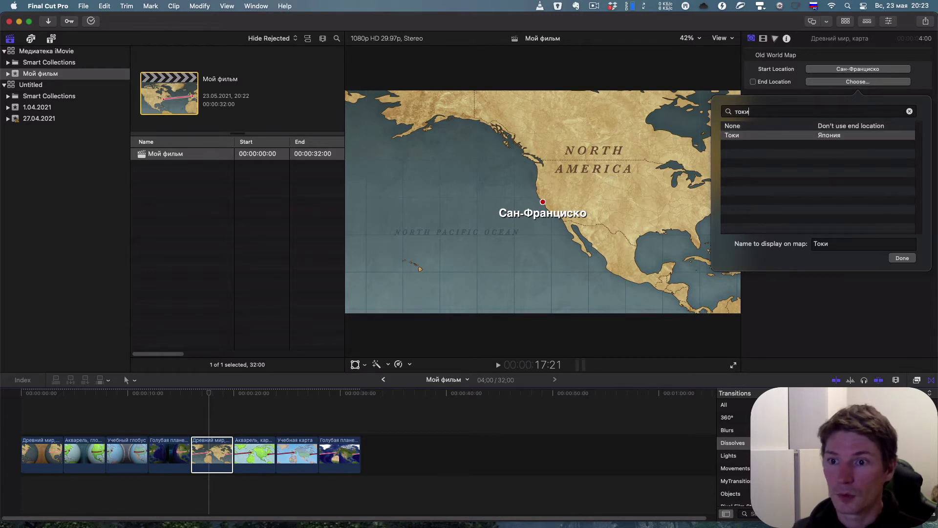
pyautogui.write('о')
pyautogui.press('BackSpace')
pyautogui.press('BackSpace')
pyautogui.press('BackSpace')
pyautogui.press('BackSpace')
pyautogui.press('BackSpace')
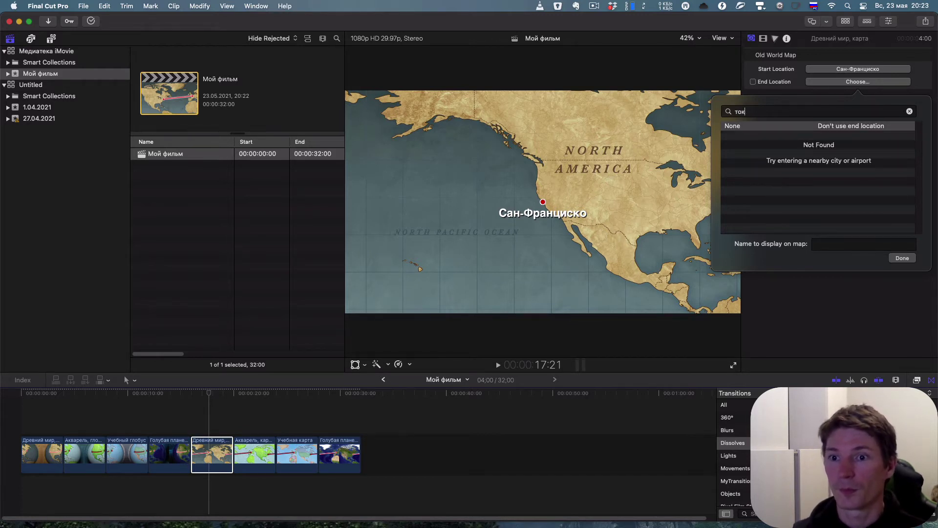
# Step: Try searching the end locations for "toki" in Latin letters again, and clear the search text
pyautogui.hotkey('ctrl', 'space')
pyautogui.write('t')
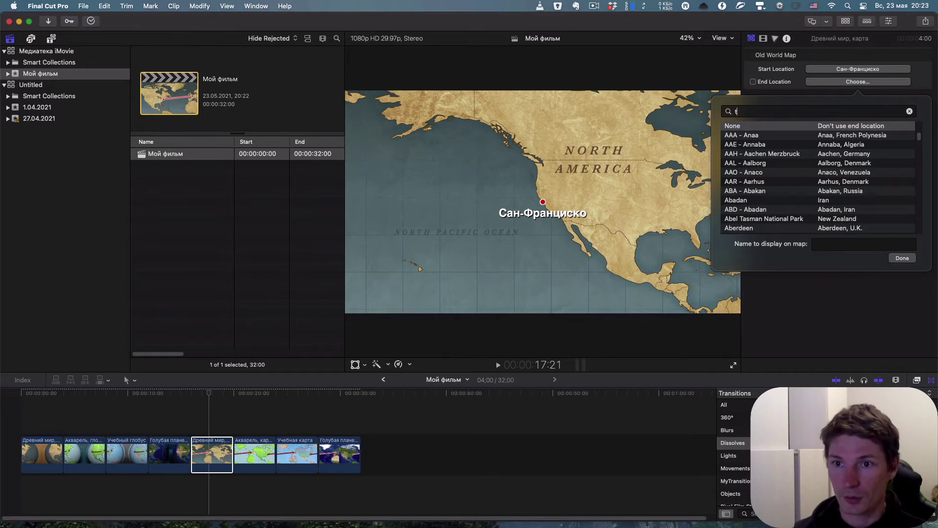
pyautogui.write('oki')
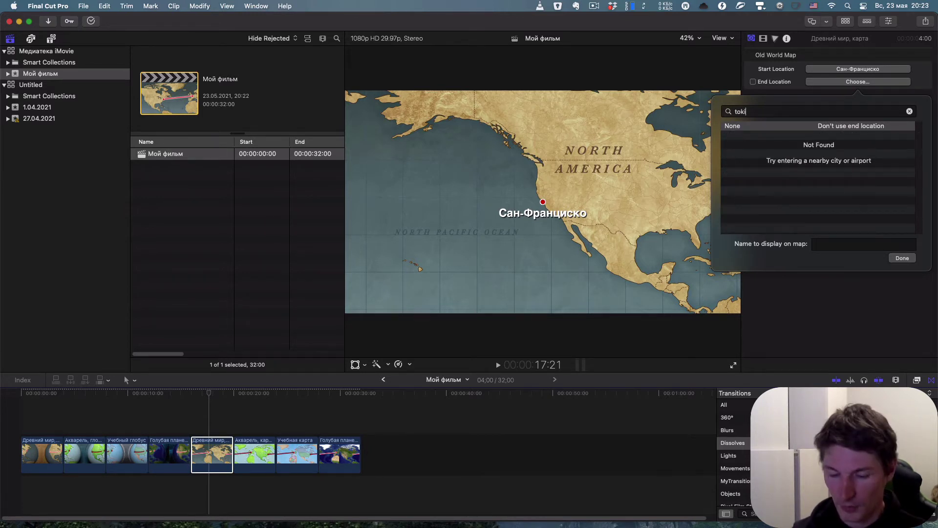
pyautogui.press('BackSpace')
pyautogui.press('BackSpace')
pyautogui.press('BackSpace')
pyautogui.press('BackSpace')
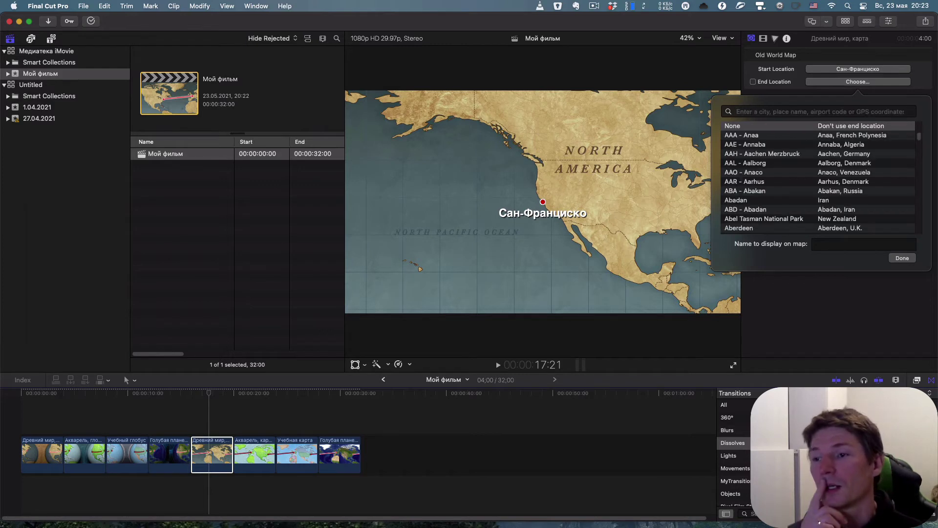
# Step: Search for "london" and set London, Greater London, U.K. as the map clip's end location
pyautogui.write('lon')
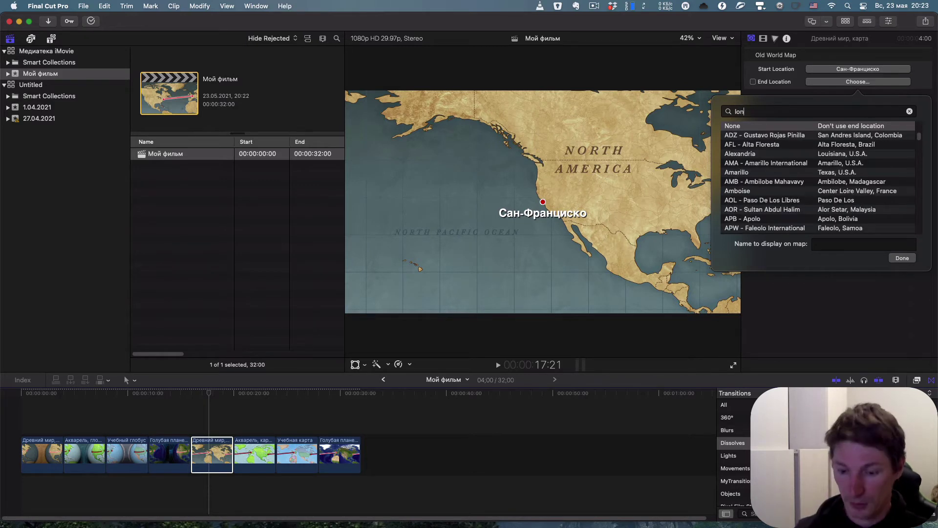
pyautogui.write('don')
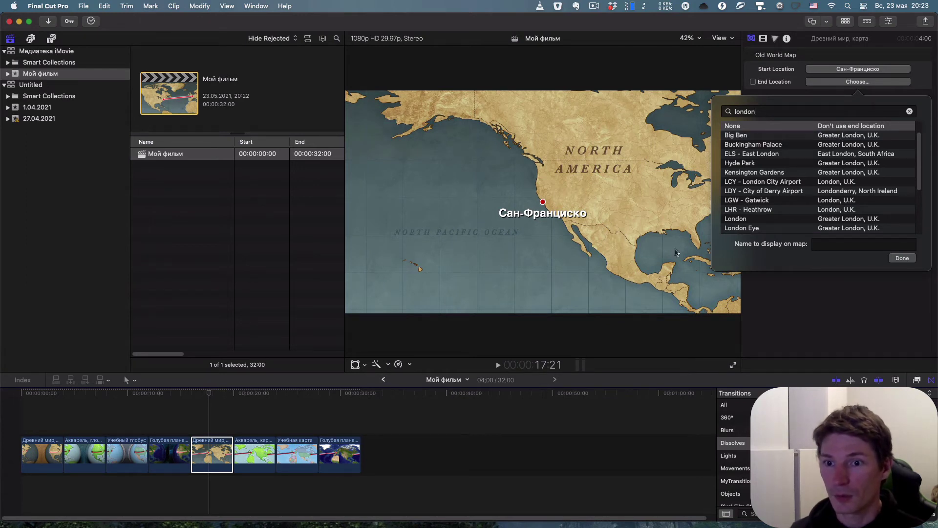
pyautogui.click(736, 220)
pyautogui.click(902, 258)
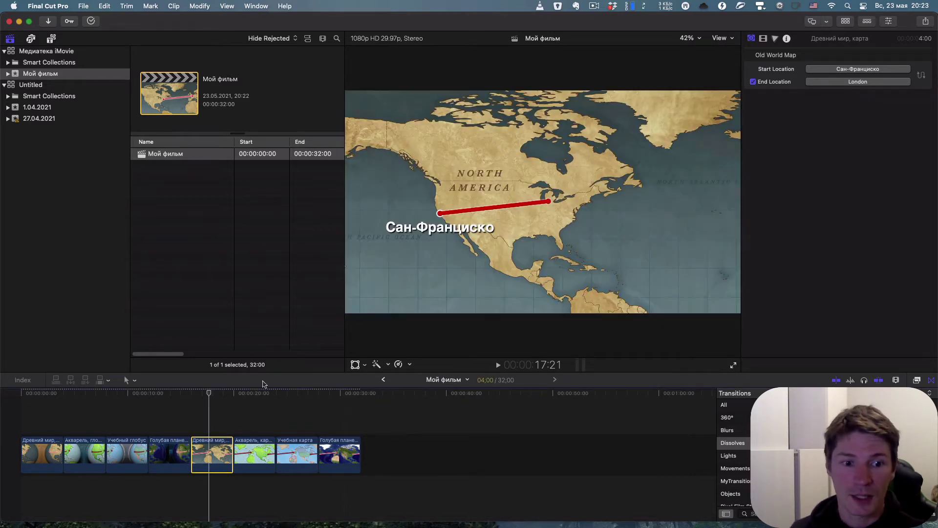
# Step: Play back the route animation from San Francisco to London in the Древний мир, карта clip
pyautogui.click(203, 395)
pyautogui.press('space')
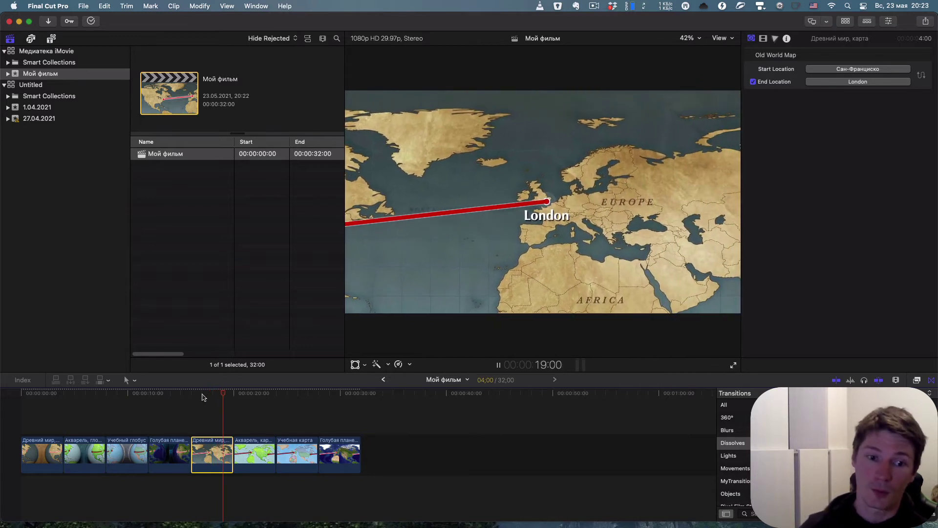
pyautogui.press('space')
pyautogui.click(203, 395)
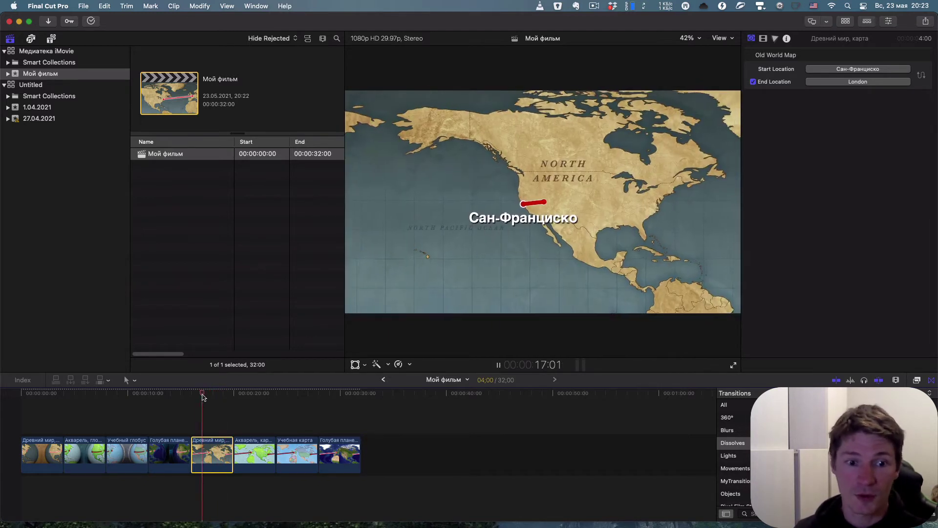
pyautogui.press('space')
pyautogui.press('space')
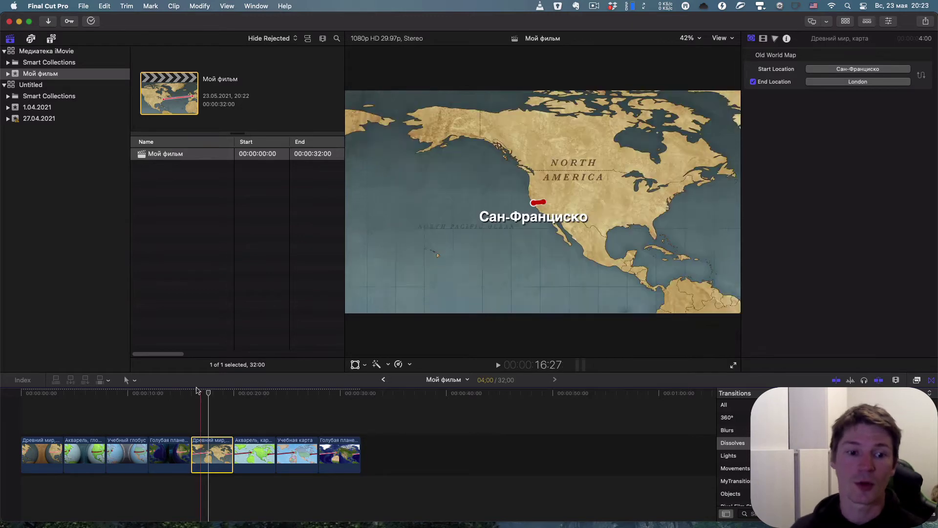
# Step: Lengthen the Древний мир, карта clip to 10:08 and play back its route animation
pyautogui.click(233, 452)
pyautogui.moveTo(237, 451); pyautogui.dragTo(297, 452)
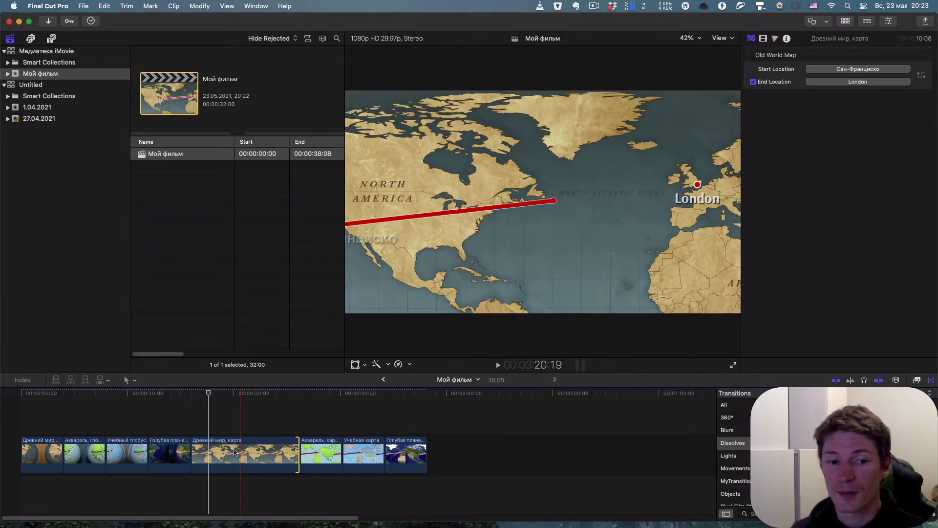
pyautogui.click(208, 455)
pyautogui.press('space')
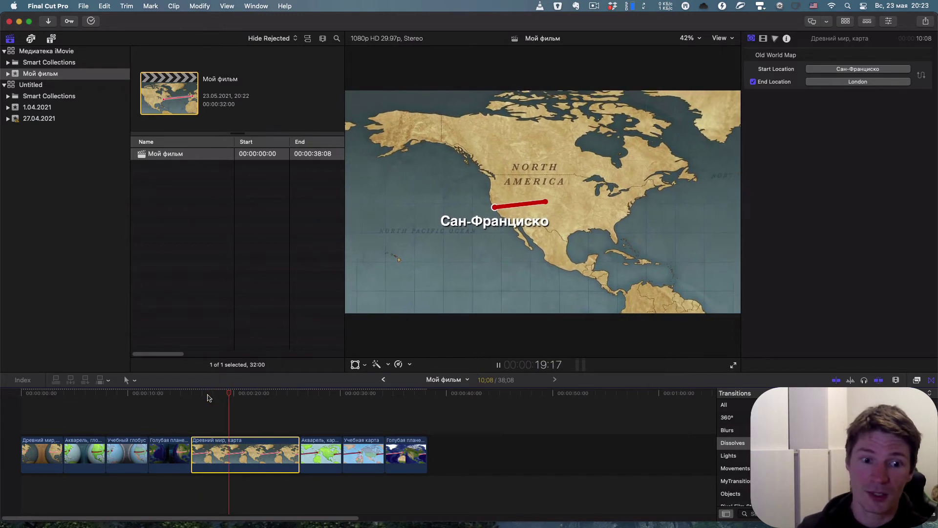
pyautogui.press('space')
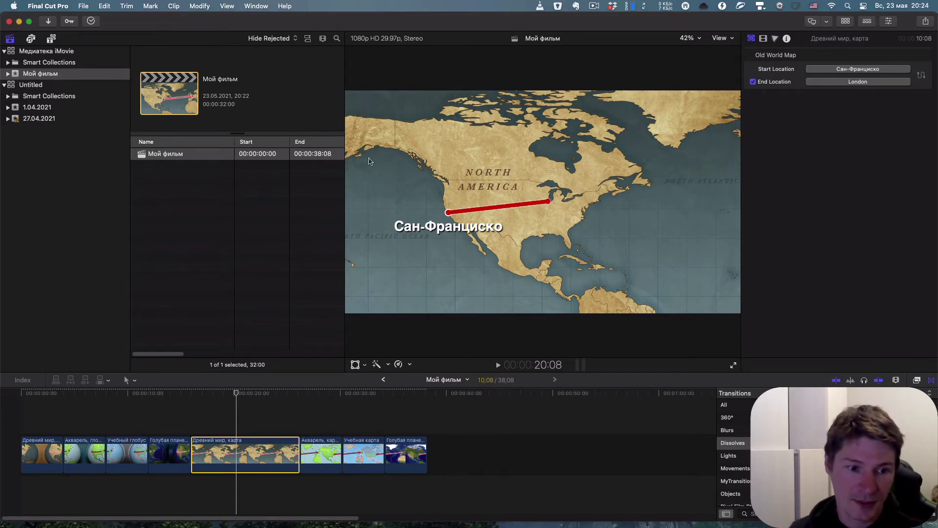
# Step: Try switching the Zoom In option on and back off for the Акварель, глобус clip
pyautogui.click(81, 446)
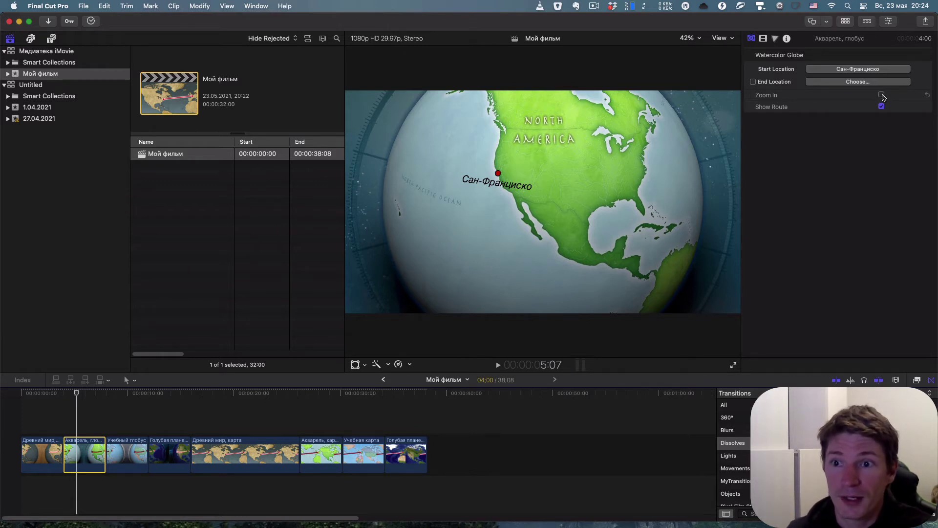
pyautogui.click(882, 95)
pyautogui.click(882, 95)
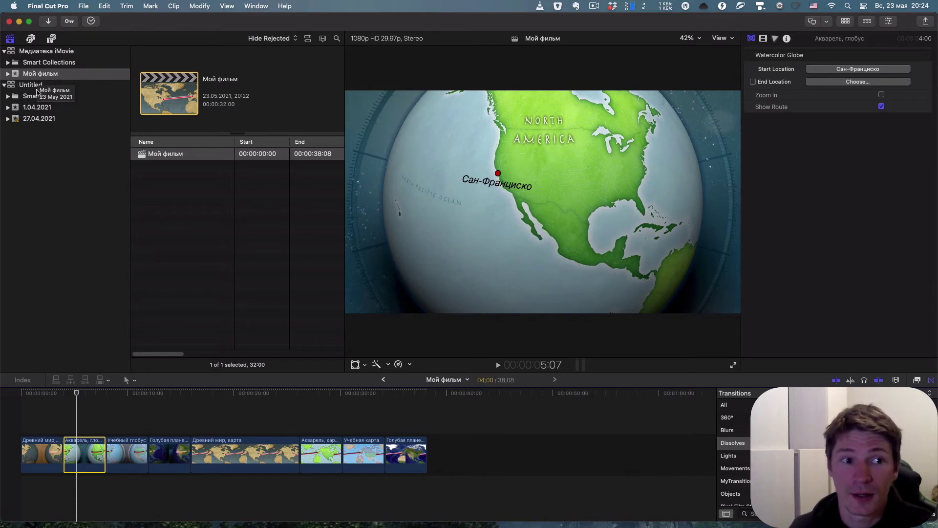
# Step: Create a new event named maps in the Медиатека iMovie library
pyautogui.click(63, 155)
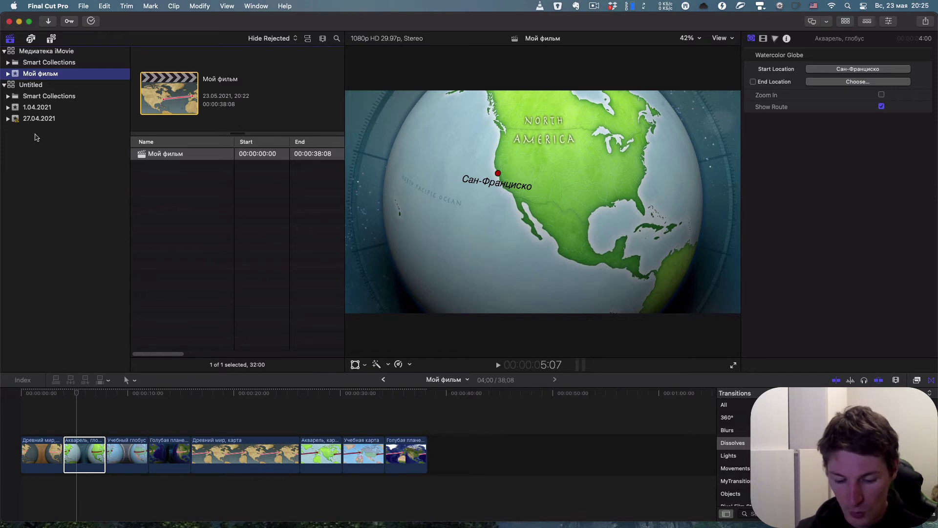
pyautogui.hotkey('alt', 'n')
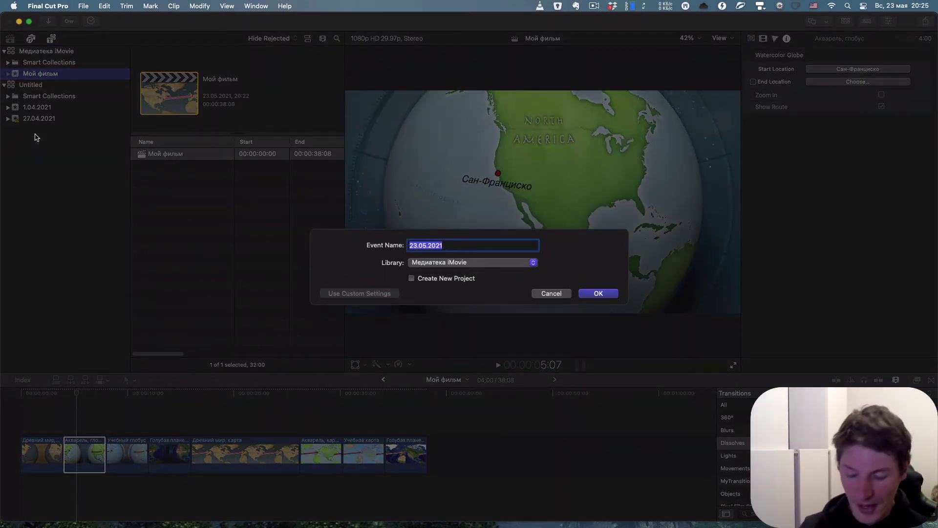
pyautogui.write('maps')
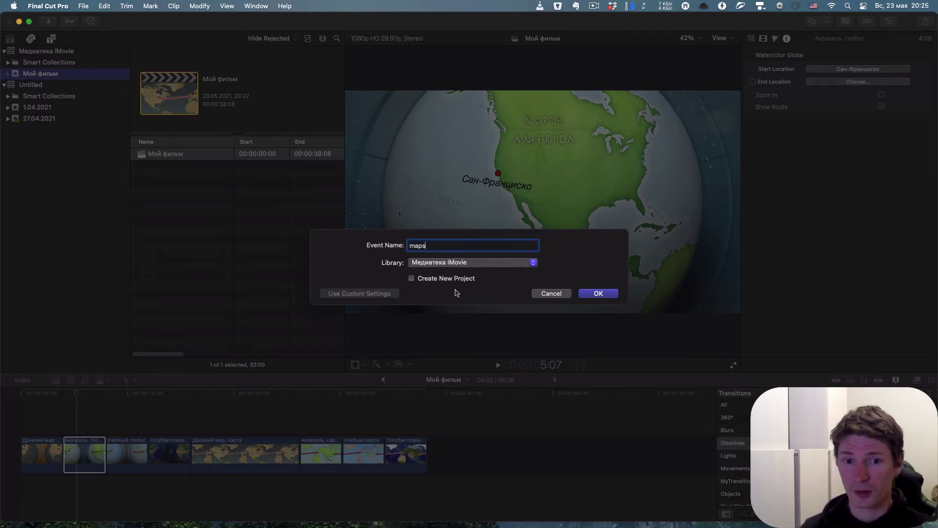
pyautogui.click(611, 293)
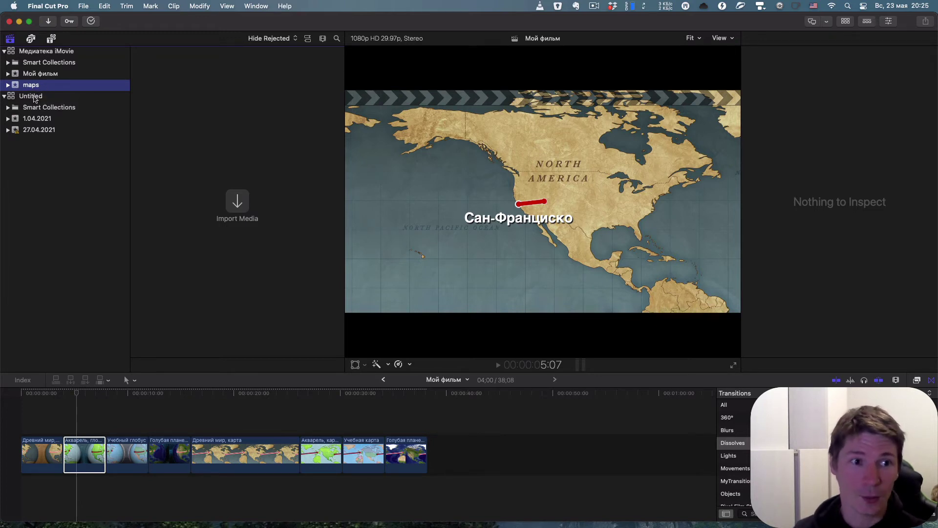
# Step: Create a new event named maps in the Untitled library
pyautogui.click(49, 96)
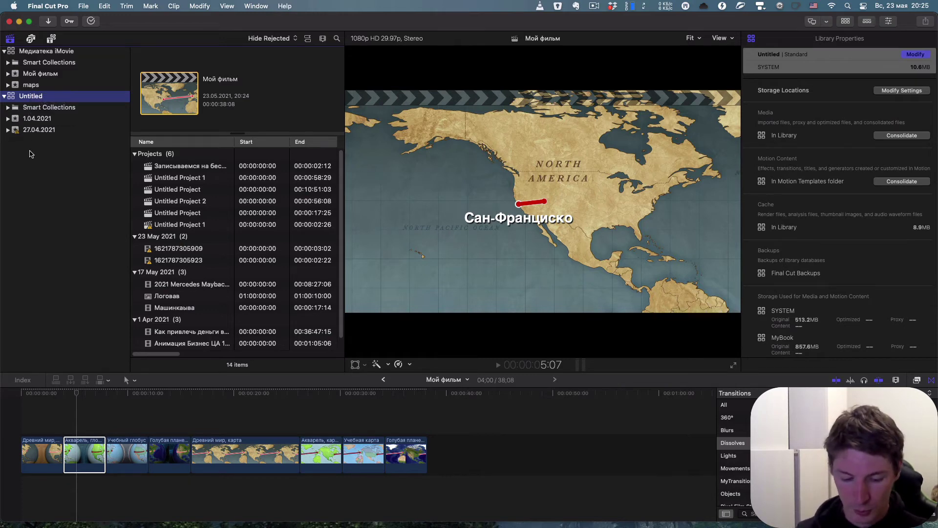
pyautogui.hotkey('alt', 'n')
pyautogui.write('ma')
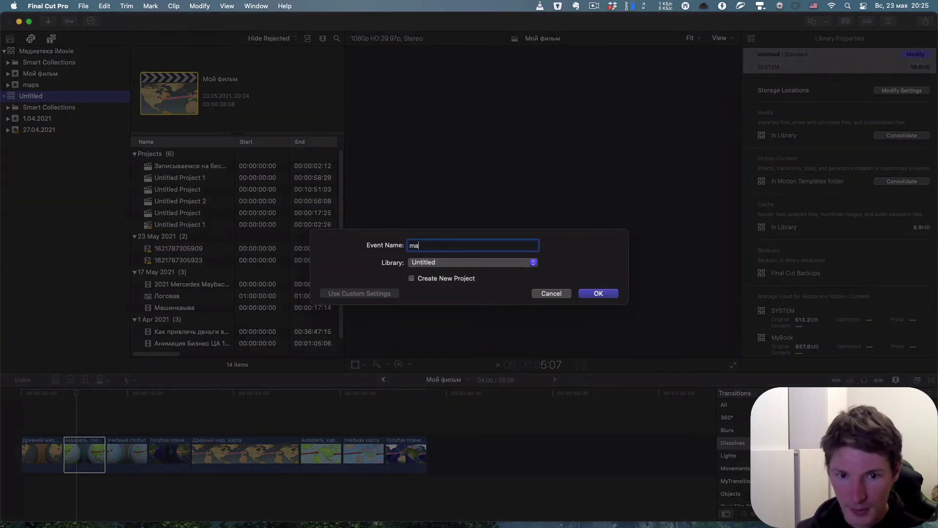
pyautogui.write('ps')
pyautogui.press('Return')
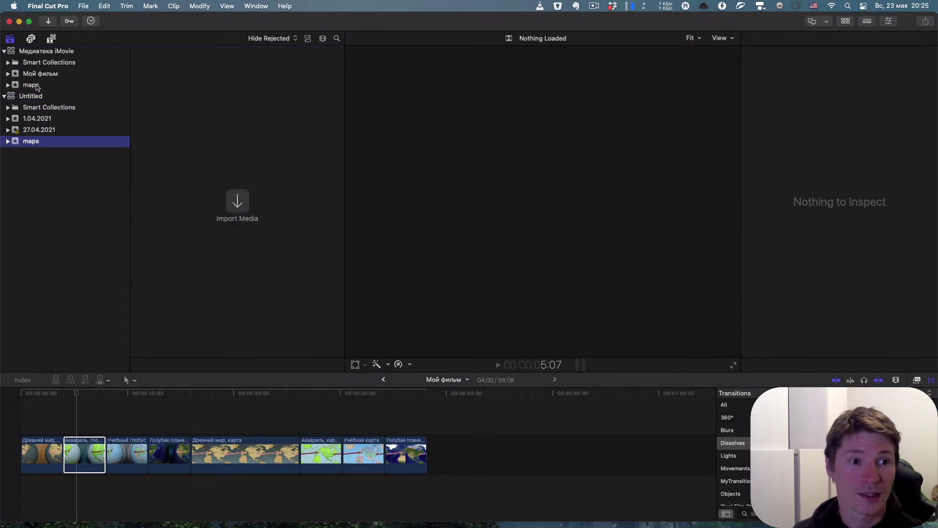
# Step: Move the maps event of the Медиатека iMovie library to the trash
pyautogui.rightClick(17, 86)
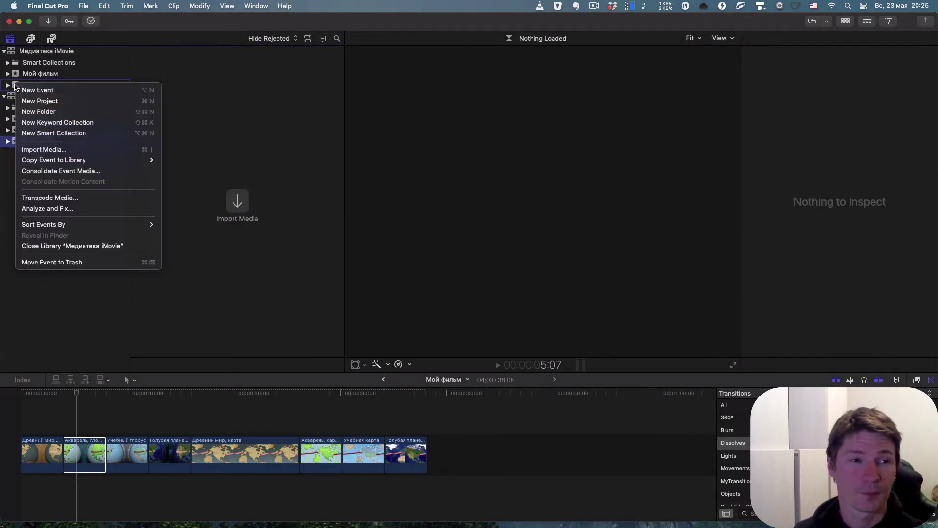
pyautogui.click(59, 262)
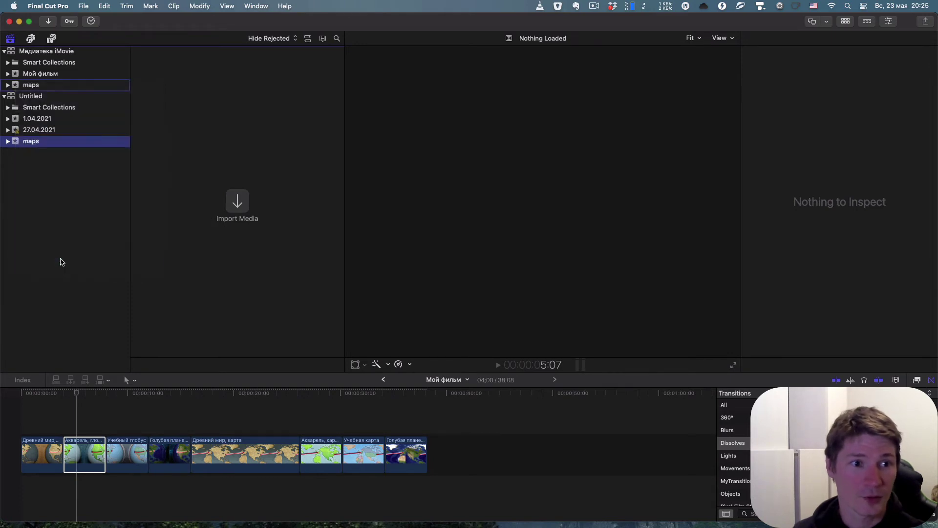
pyautogui.click(501, 224)
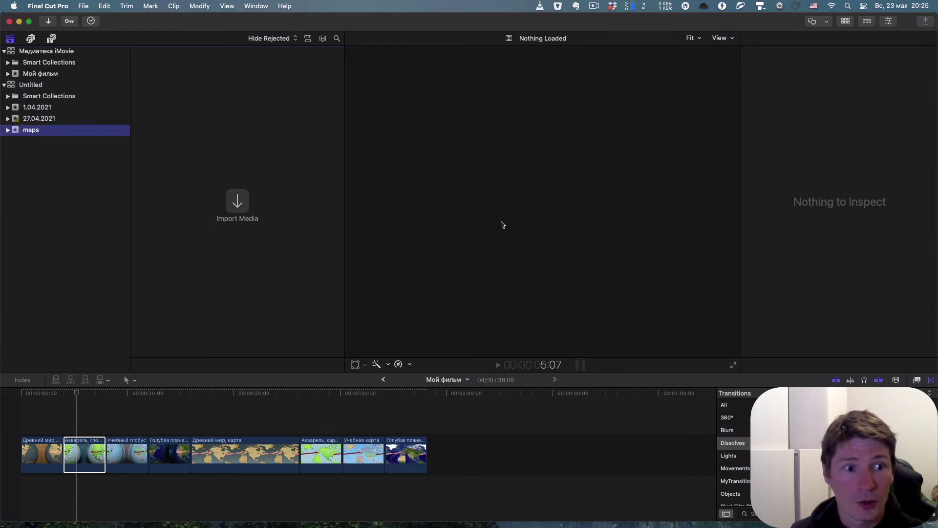
# Step: Turn the Древний мир, глобус clip into a compound clip named Map 1 in the Мой фильм event
pyautogui.click(40, 74)
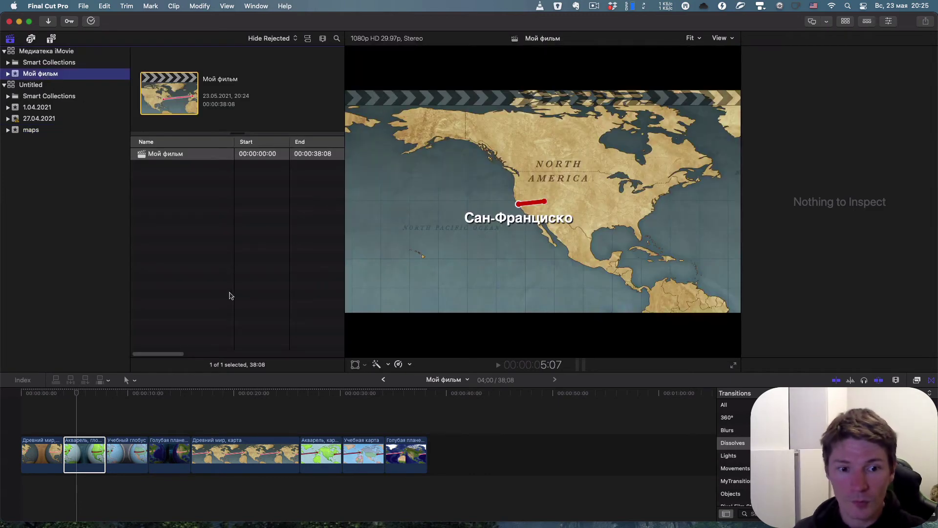
pyautogui.press('cmd+4')
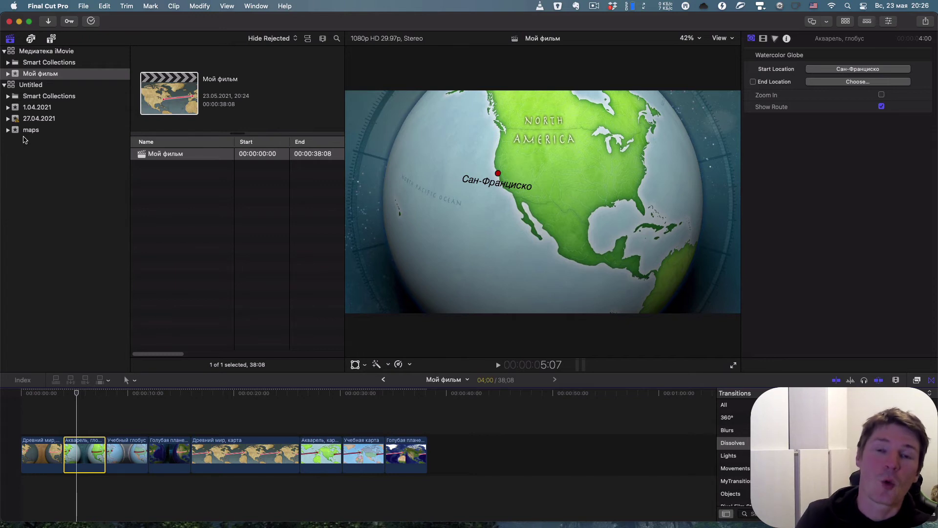
pyautogui.click(43, 452)
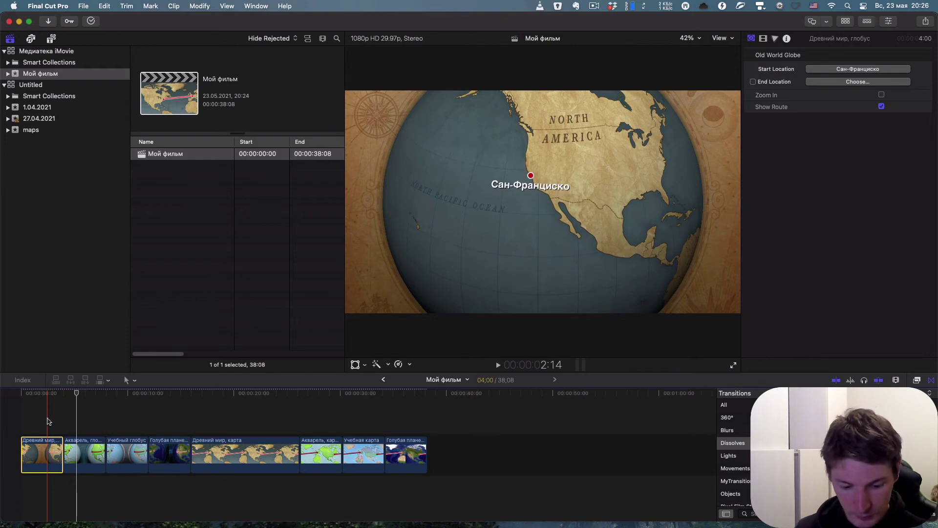
pyautogui.hotkey('alt', 'g')
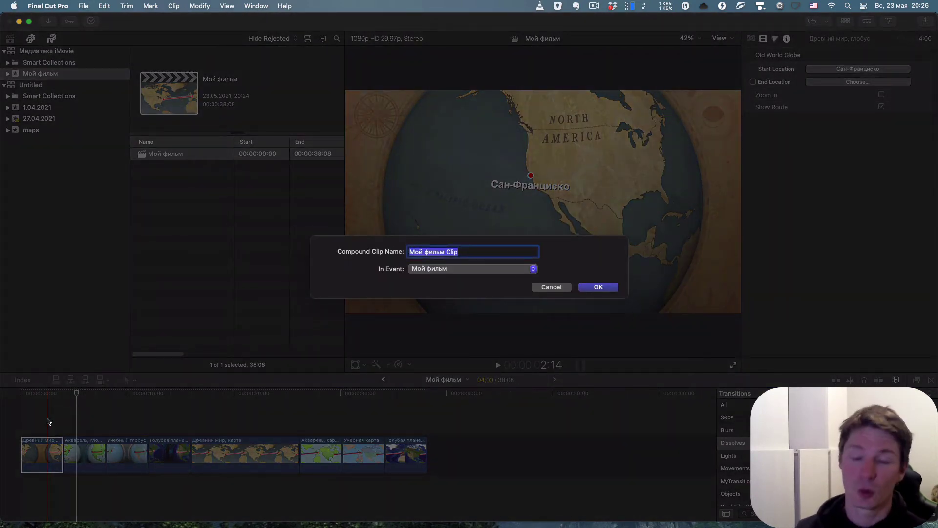
pyautogui.write('Map 1')
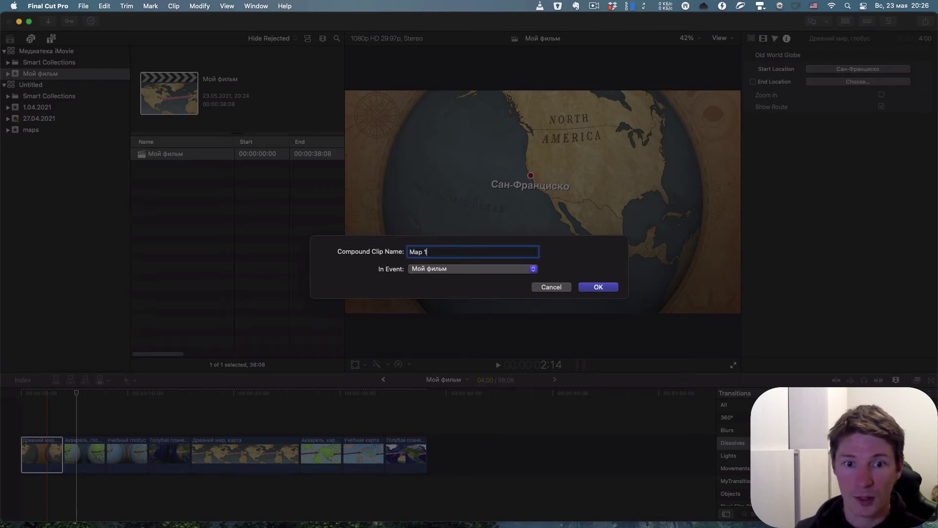
pyautogui.press('Return')
# Step: Turn the Акварель, глобус clip into a compound clip named Map 2 in the Мой фильм event
pyautogui.click(88, 453)
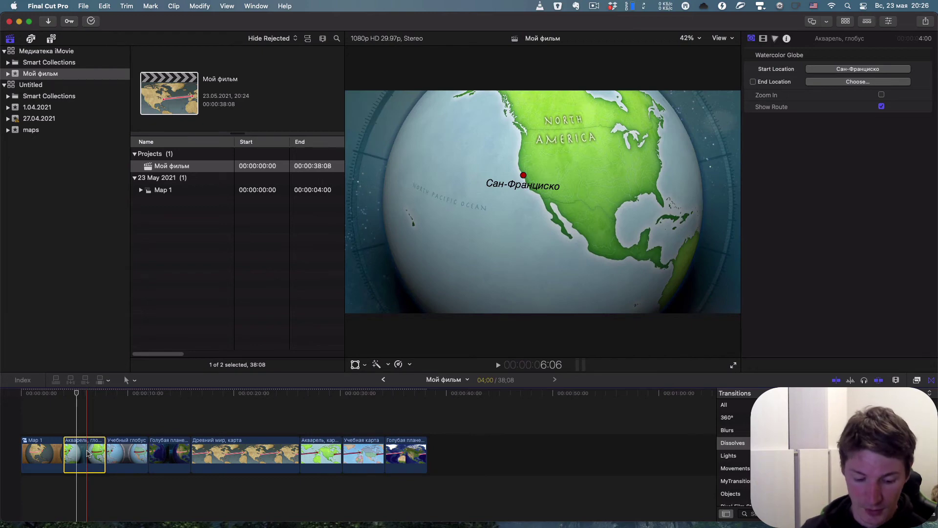
pyautogui.hotkey('alt', 'g')
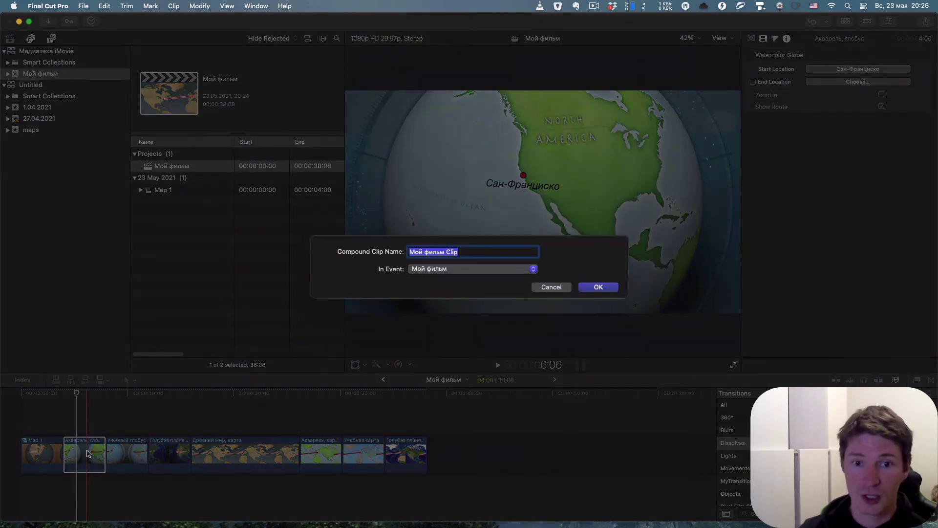
pyautogui.write('Map 2')
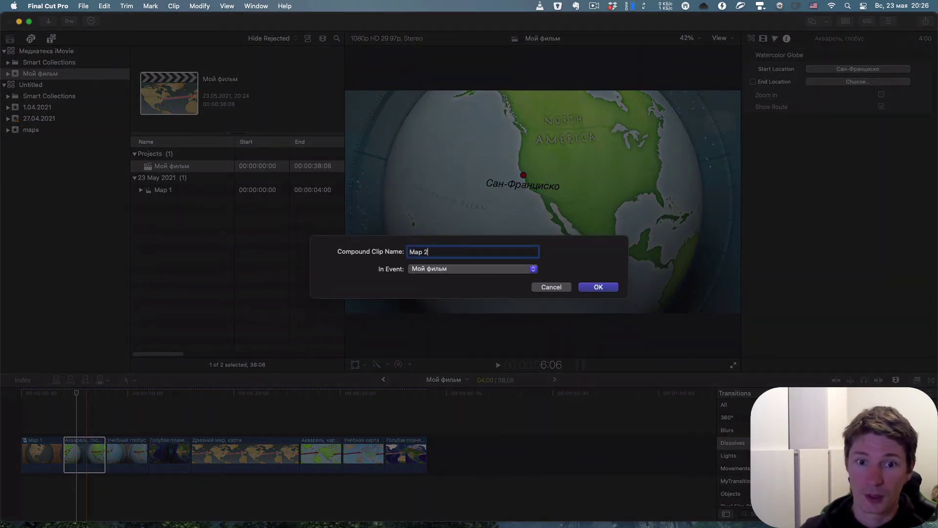
pyautogui.press('Return')
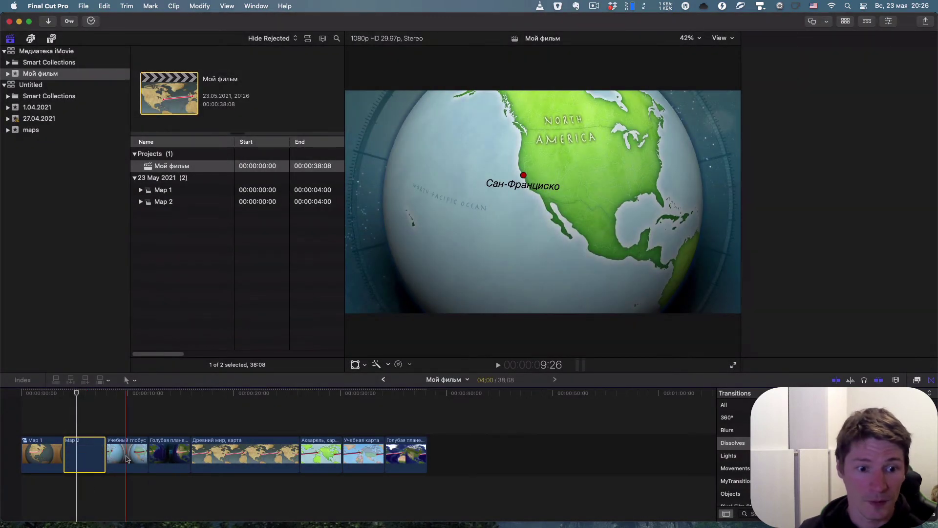
# Step: Turn the Учебный глобус clip into a compound clip named Map 3 in the Мой фильм event
pyautogui.press('super+4')
pyautogui.click(127, 457)
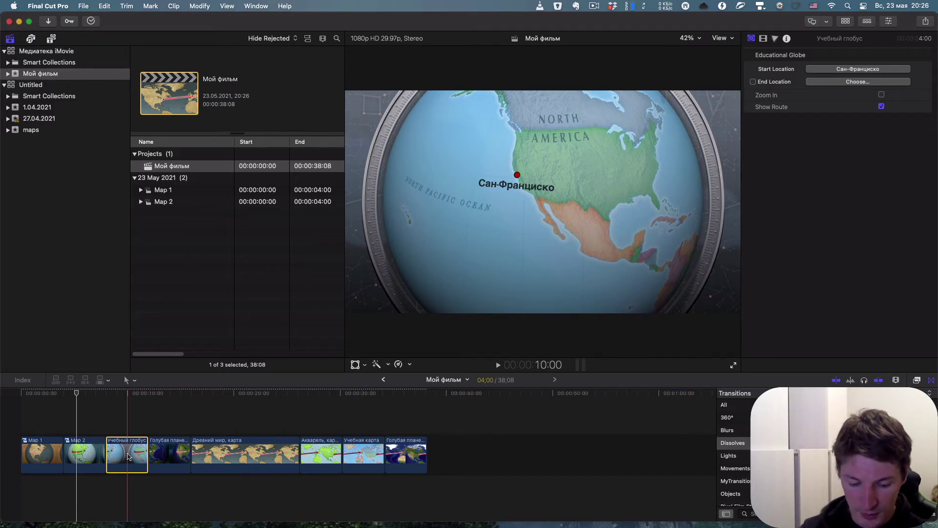
pyautogui.hotkey('alt', 'g')
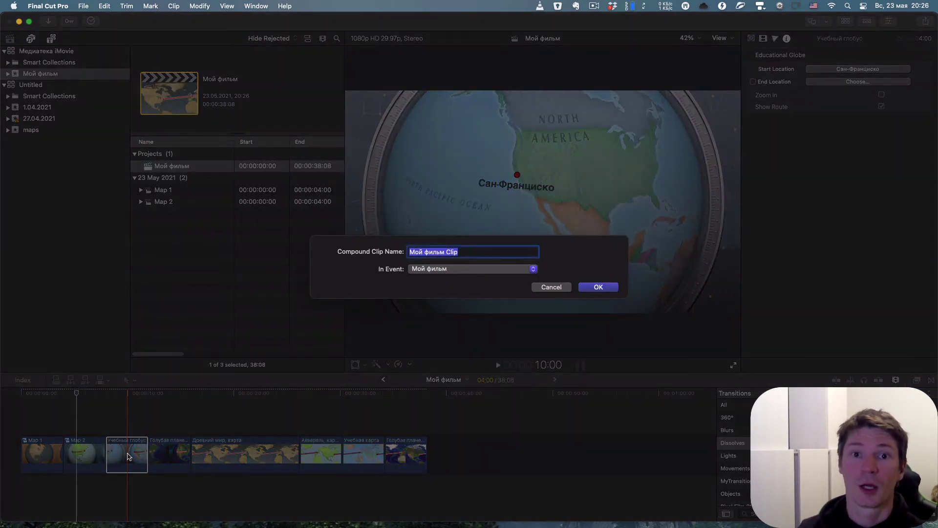
pyautogui.write('Map 3')
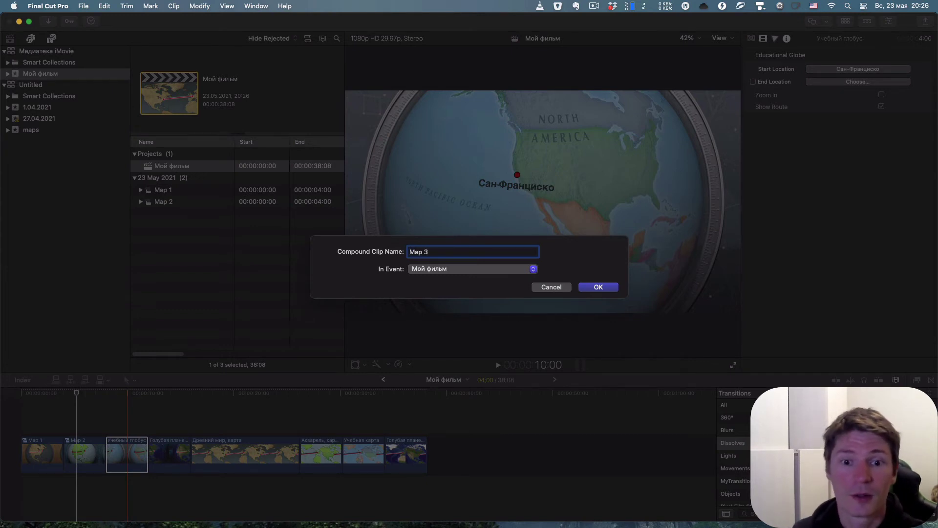
pyautogui.press('Return')
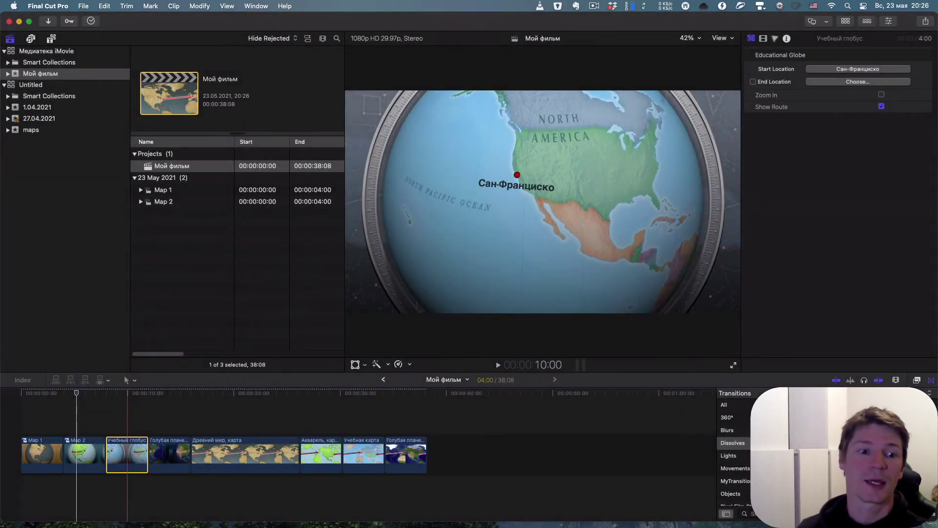
pyautogui.press('super+4')
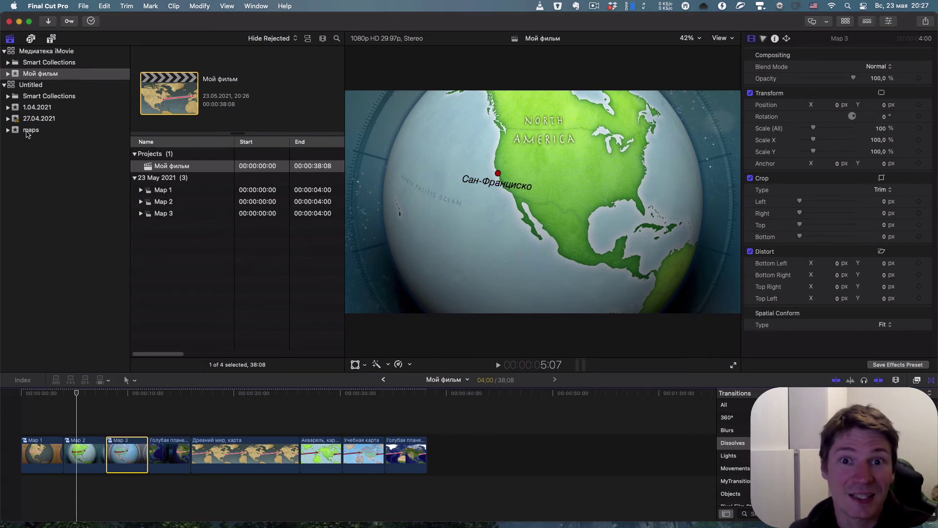
# Step: Copy the compound clips Map 1, Map 2 and Map 3 with original media into the Untitled library's maps event
pyautogui.moveTo(174, 264); pyautogui.dragTo(159, 194)
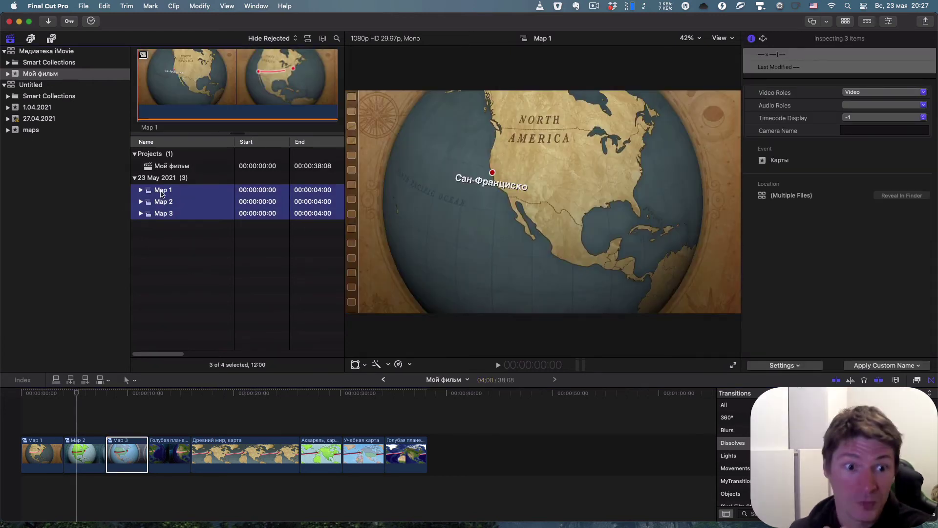
pyautogui.moveTo(165, 195); pyautogui.dragTo(33, 132)
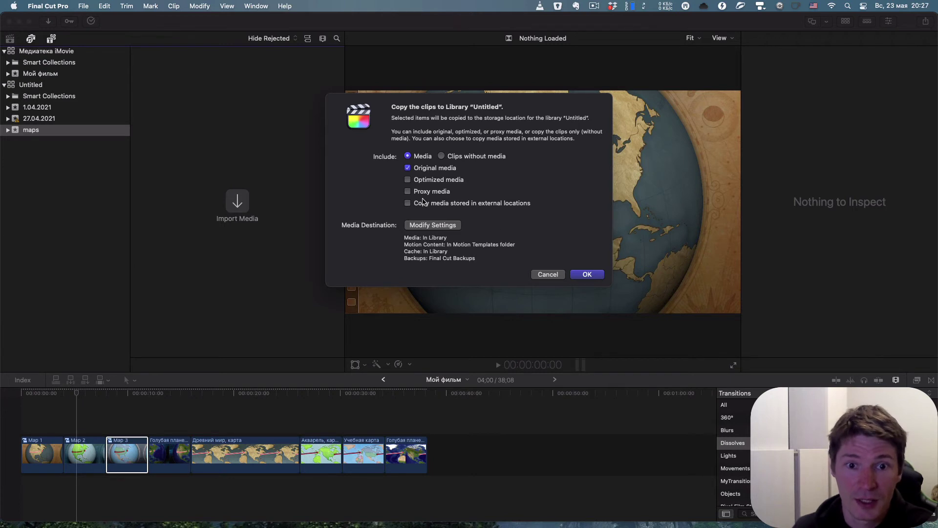
pyautogui.click(584, 275)
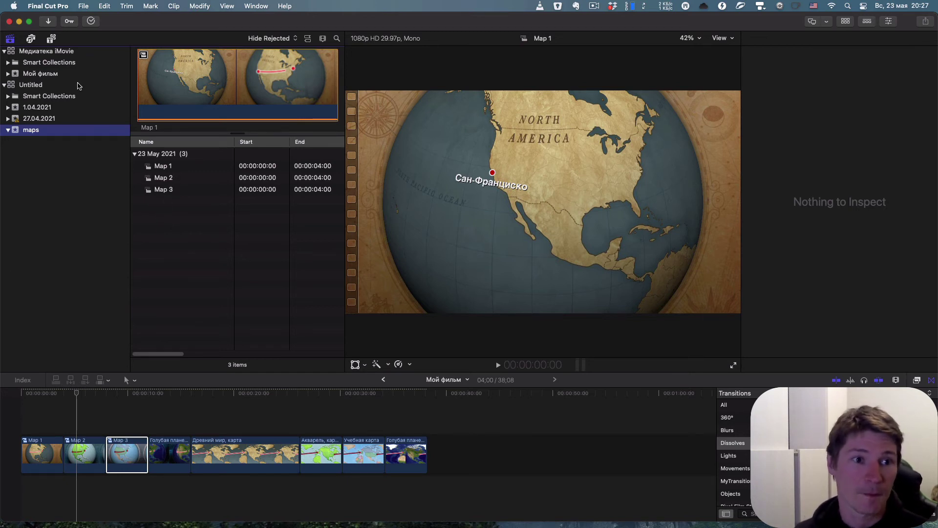
# Step: Reveal the Медиатека iMovie library in Finder and close that library in Final Cut Pro
pyautogui.rightClick(16, 54)
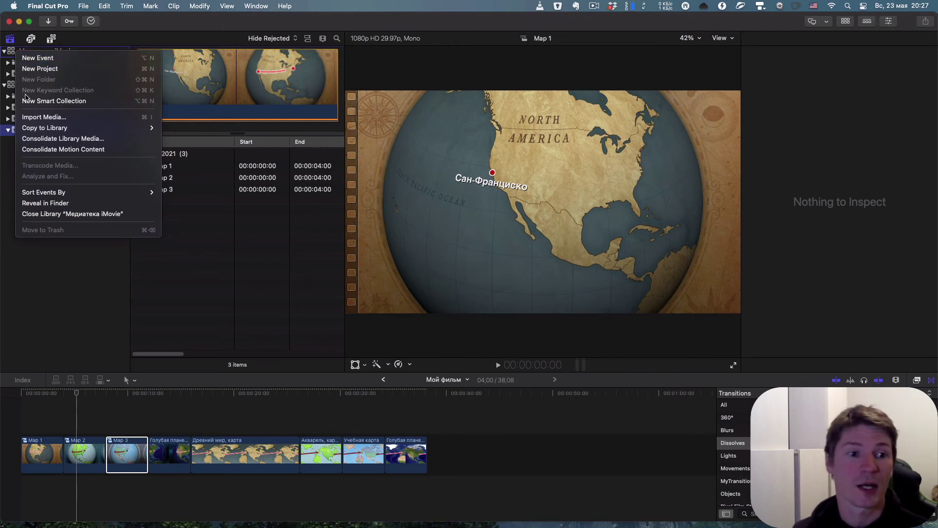
pyautogui.click(47, 204)
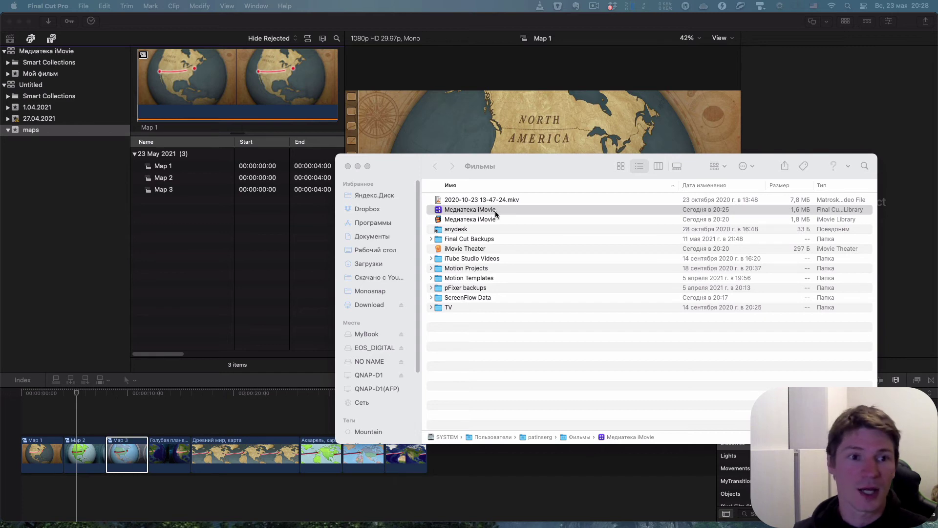
pyautogui.rightClick(11, 54)
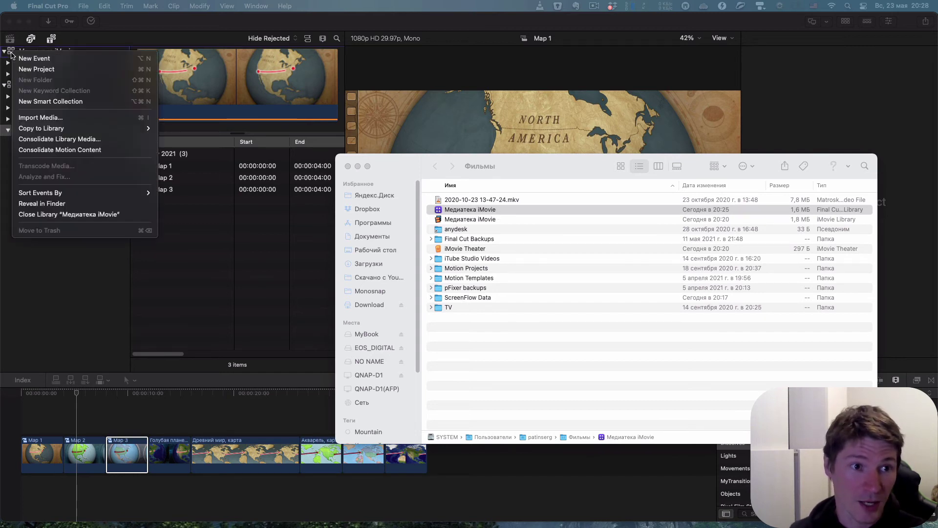
pyautogui.click(70, 216)
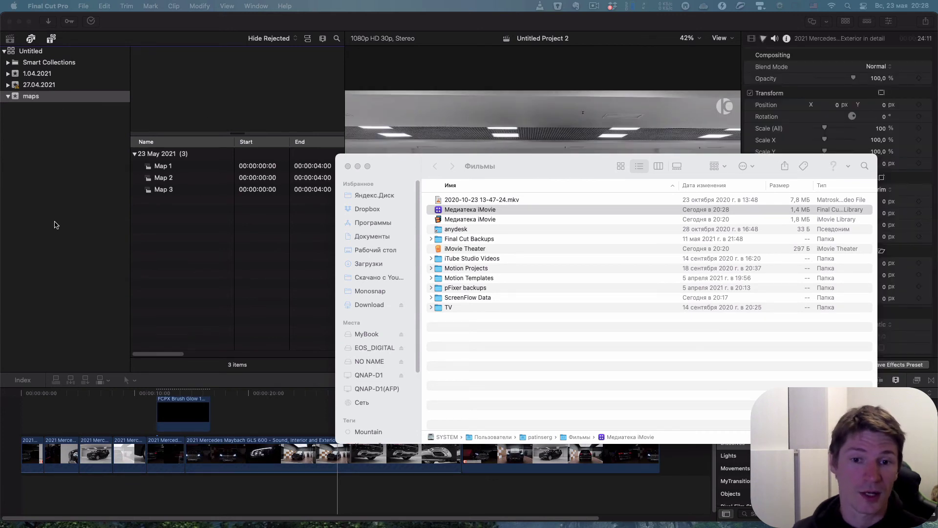
# Step: In Finder, move the Final Cut library file Медиатека iMovie from the Фильмы folder to the trash
pyautogui.click(404, 177)
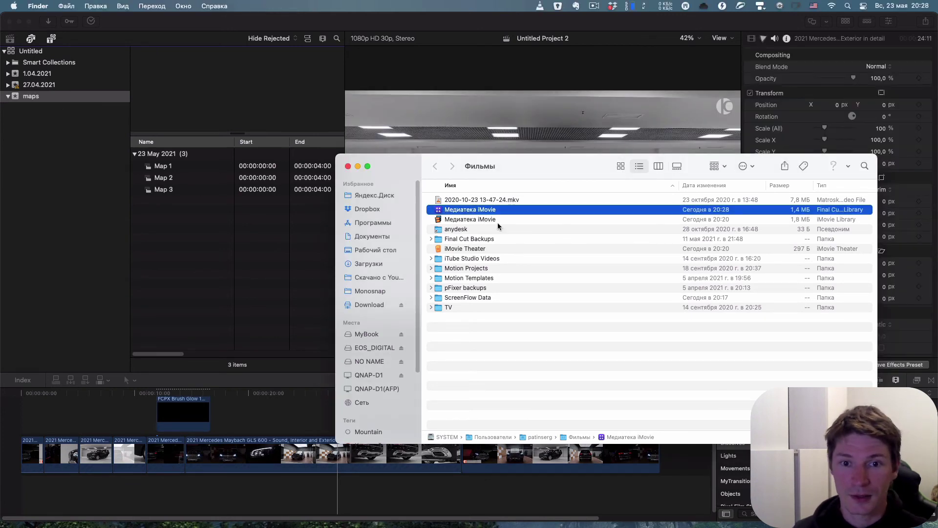
pyautogui.press('super+BackSpace')
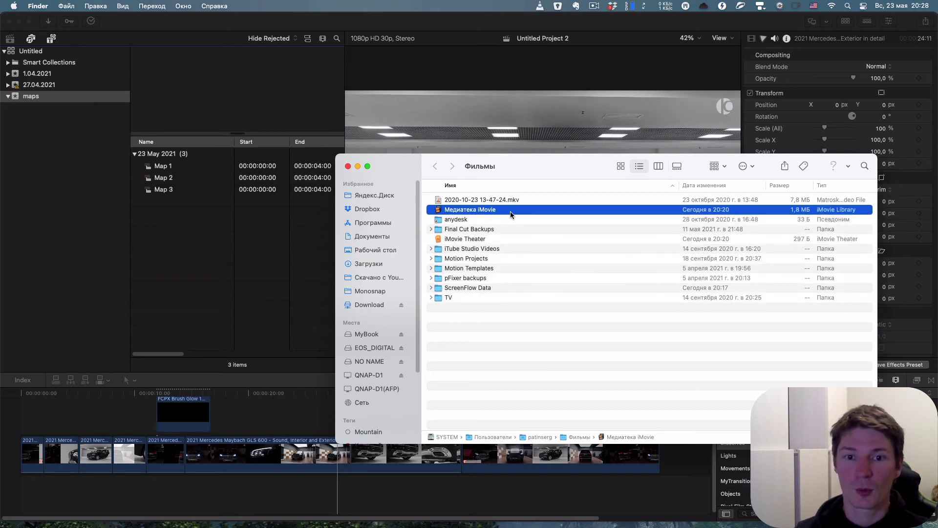
# Step: Switch back to Final Cut Pro and look over the maps event's compound clips as thumbnails, ending in the list view
pyautogui.click(389, 27)
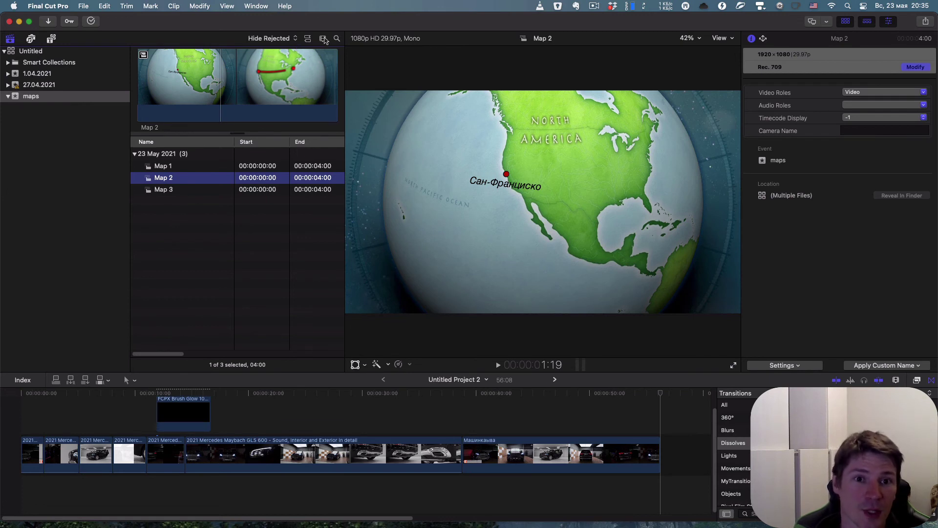
pyautogui.click(307, 39)
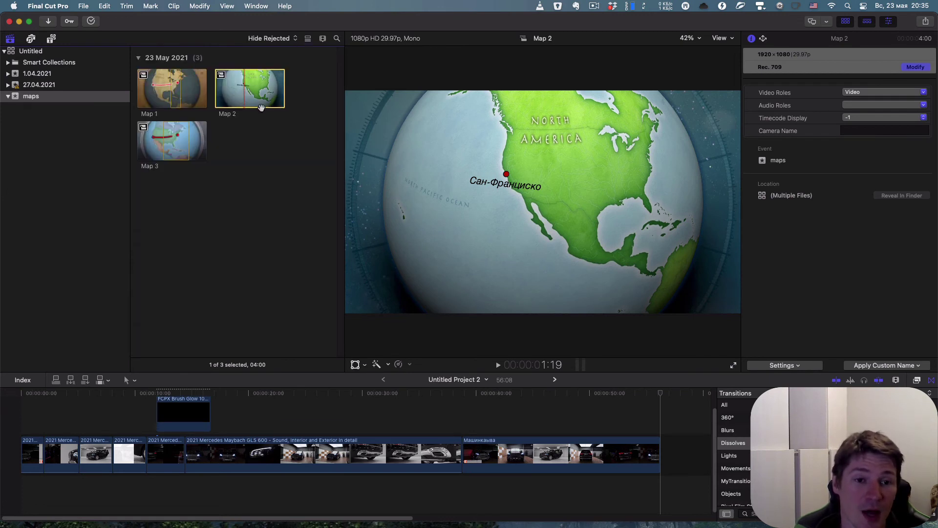
pyautogui.click(308, 39)
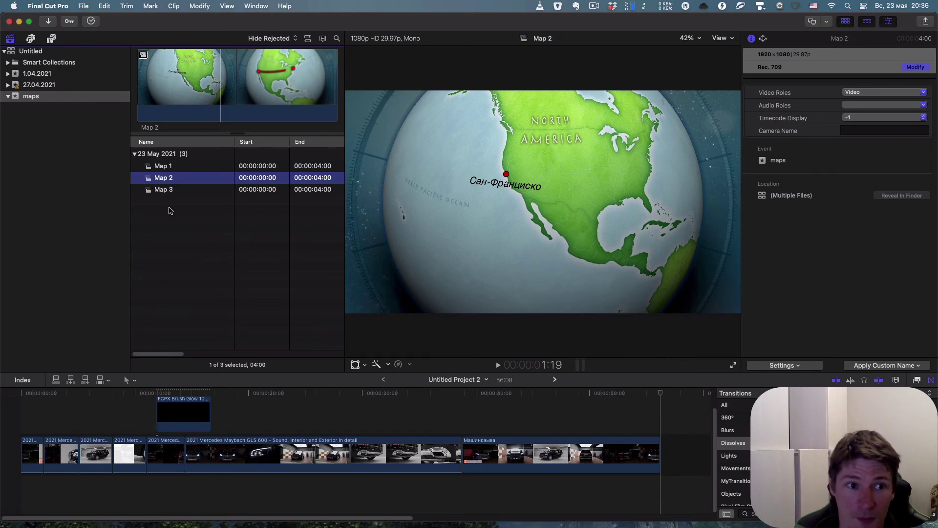
# Step: Open Untitled Project from the 1.04.2021 event and place the playhead at the cut between its two clips
pyautogui.click(45, 74)
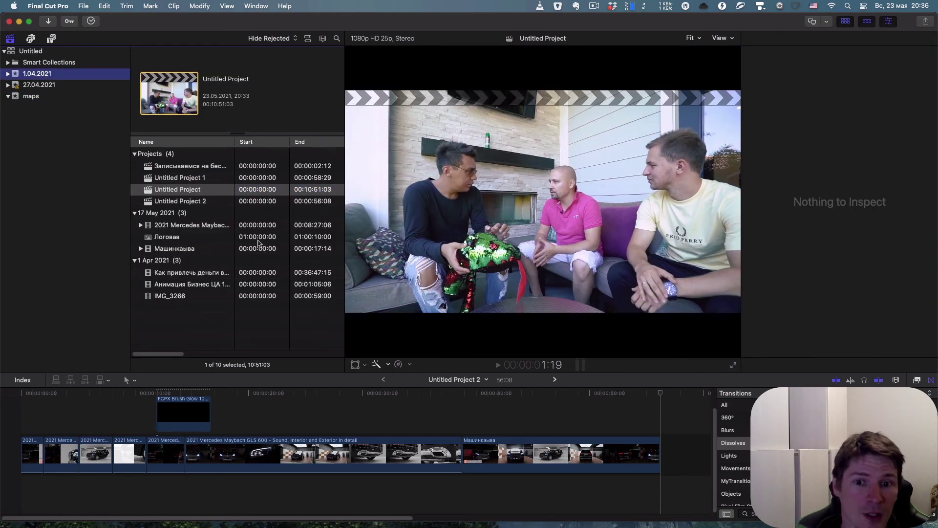
pyautogui.doubleClick(157, 190)
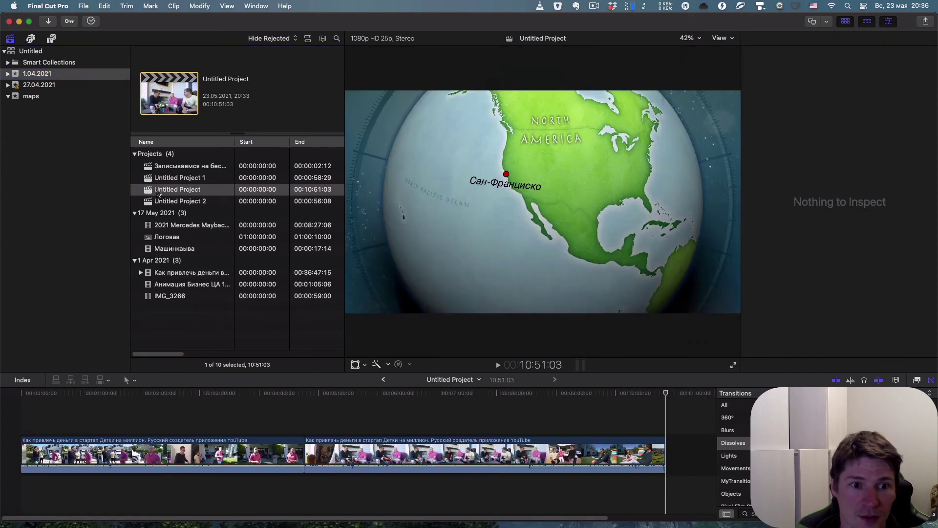
pyautogui.press('super+minus')
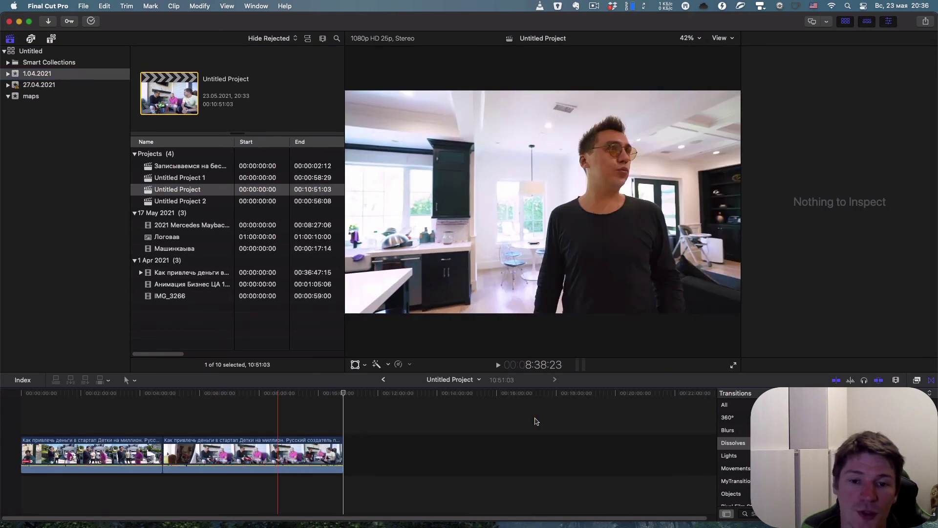
pyautogui.moveTo(343, 394)
pyautogui.mouseDown()
pyautogui.moveTo(363, 398)
pyautogui.moveTo(345, 399)
pyautogui.mouseUp()
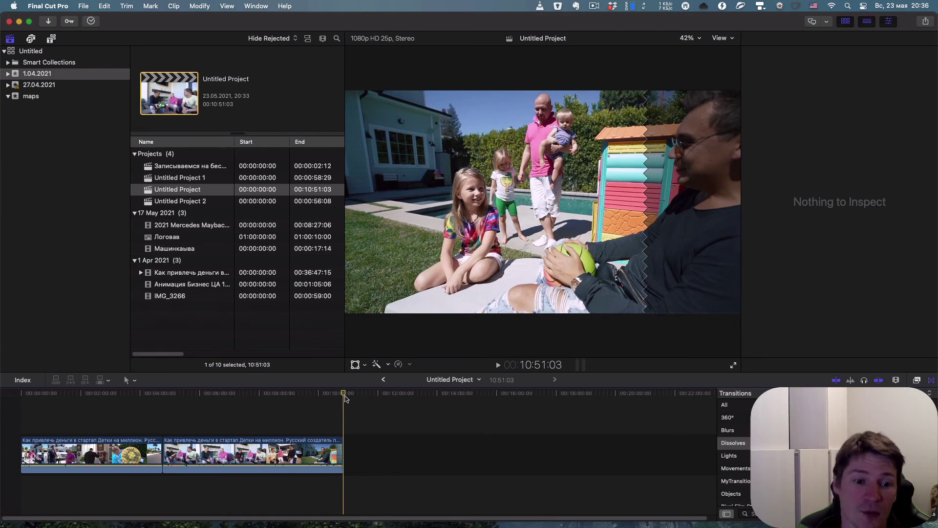
pyautogui.click(164, 395)
pyautogui.press('super+equal')
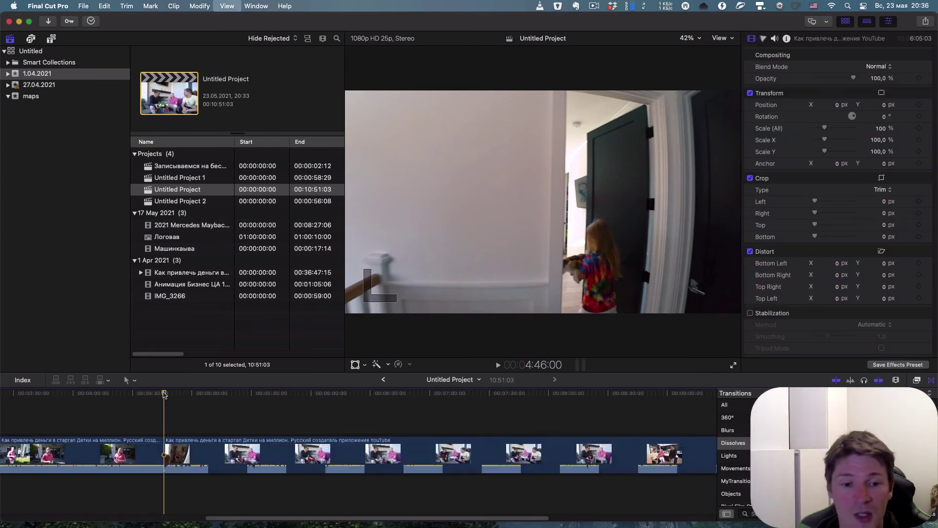
# Step: Insert the whole Map 3 compound clip from the maps event at the cut between the project's two clips and scrub through its start
pyautogui.click(26, 98)
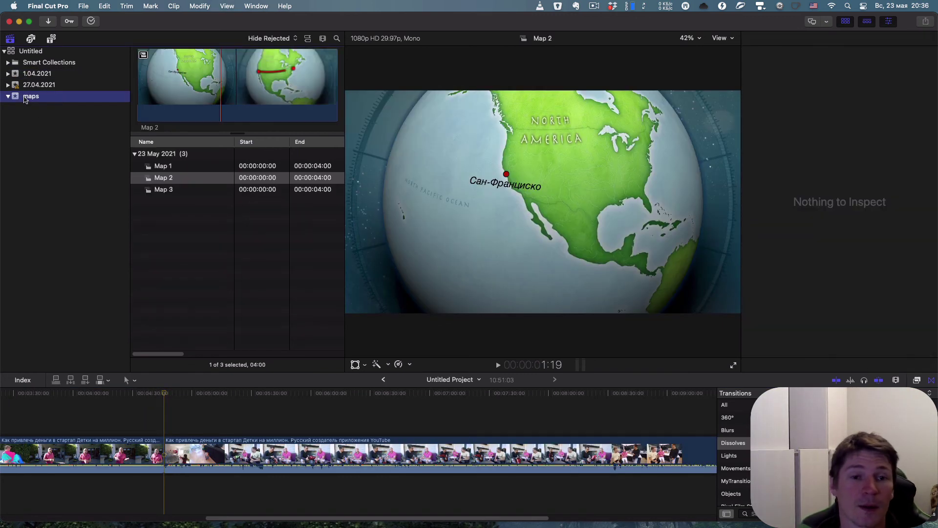
pyautogui.click(307, 39)
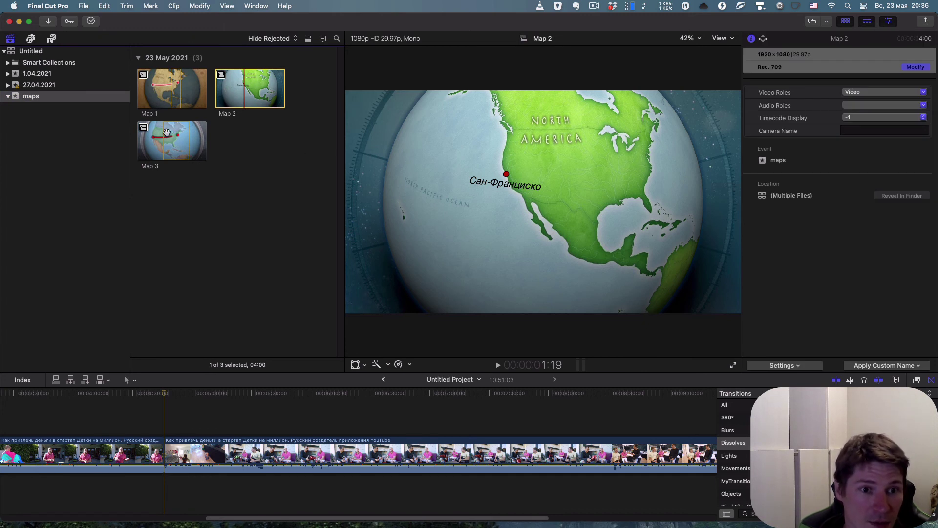
pyautogui.click(155, 145)
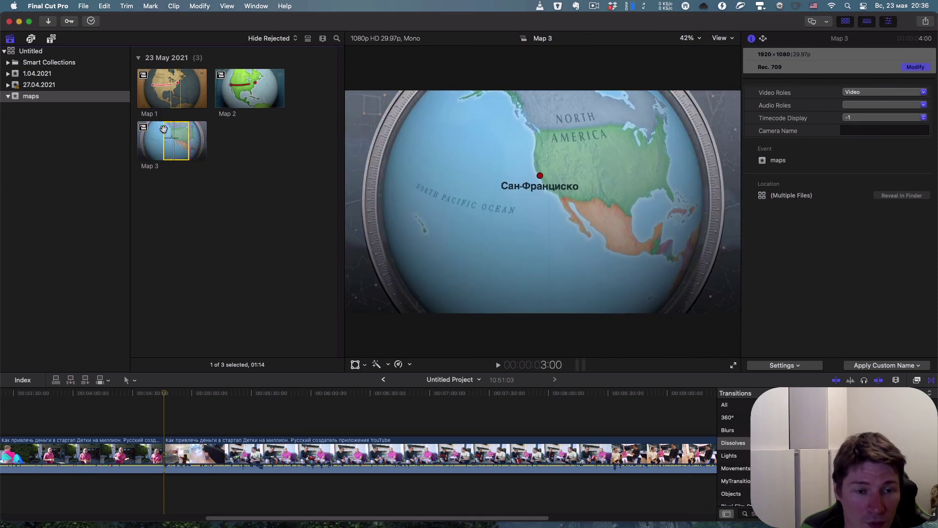
pyautogui.moveTo(162, 131); pyautogui.dragTo(168, 445)
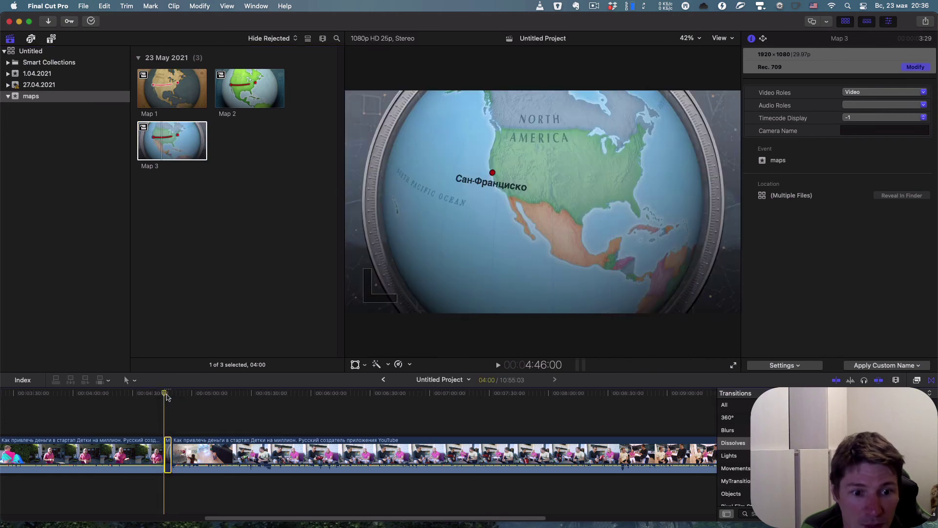
pyautogui.press('super+equal')
pyautogui.press('super+equal')
pyautogui.press('super+equal')
pyautogui.press('super+equal')
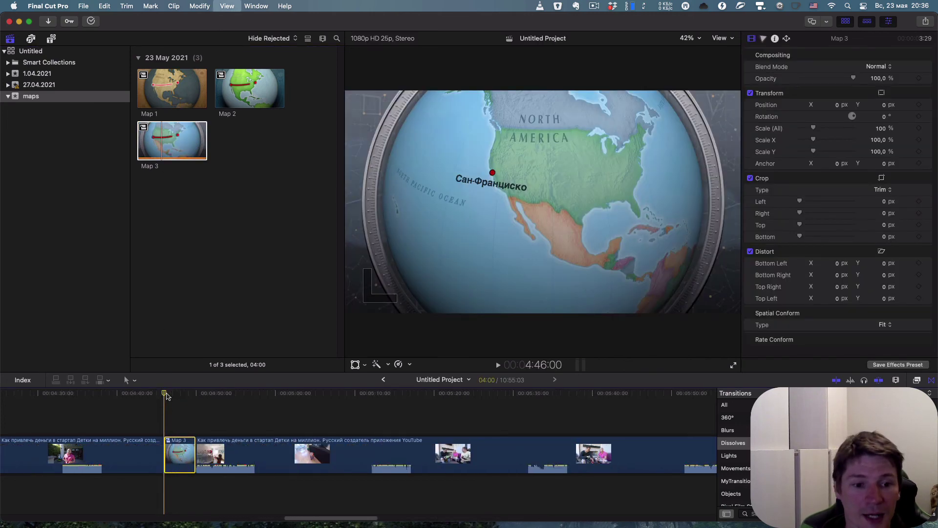
pyautogui.moveTo(167, 396); pyautogui.dragTo(202, 393)
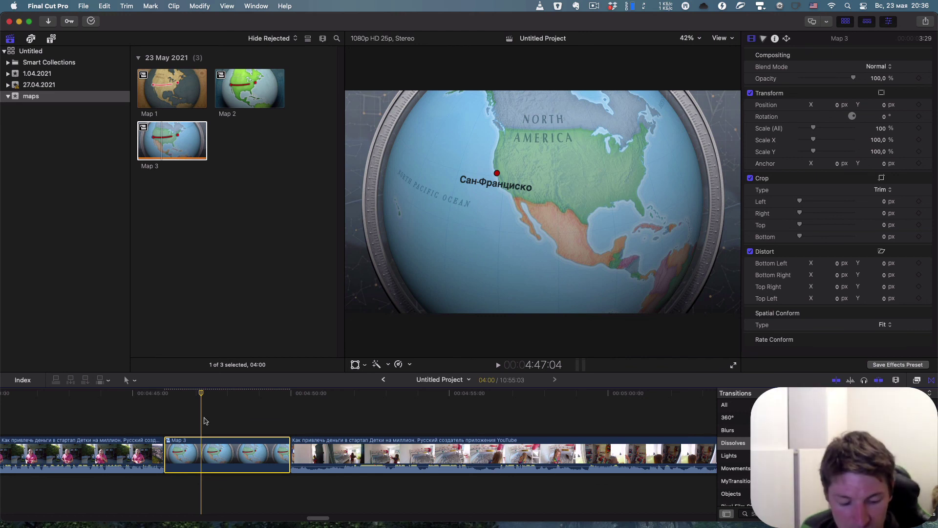
# Step: Break apart the inserted Map 3 compound clip in the timeline and scrub through the start of the resulting globe clip
pyautogui.press('super+shift+g')
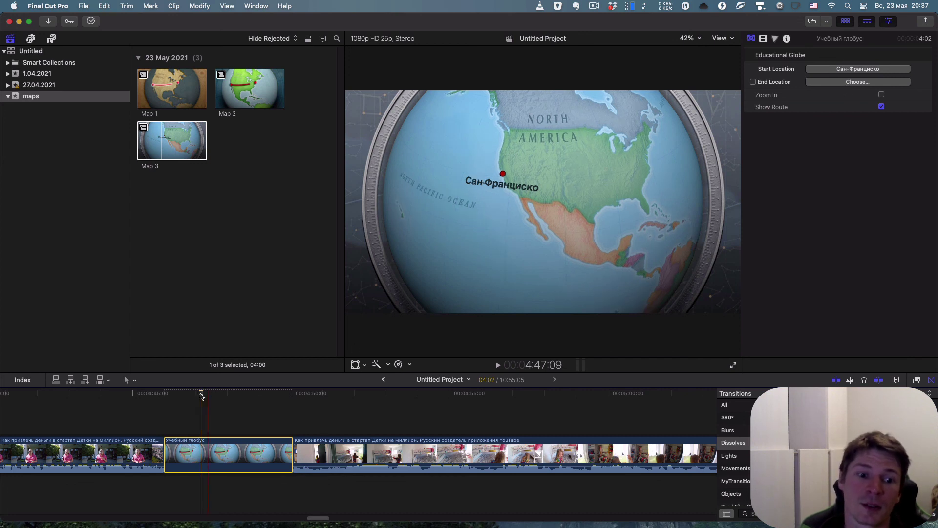
pyautogui.click(168, 399)
pyautogui.moveTo(168, 399); pyautogui.dragTo(206, 399)
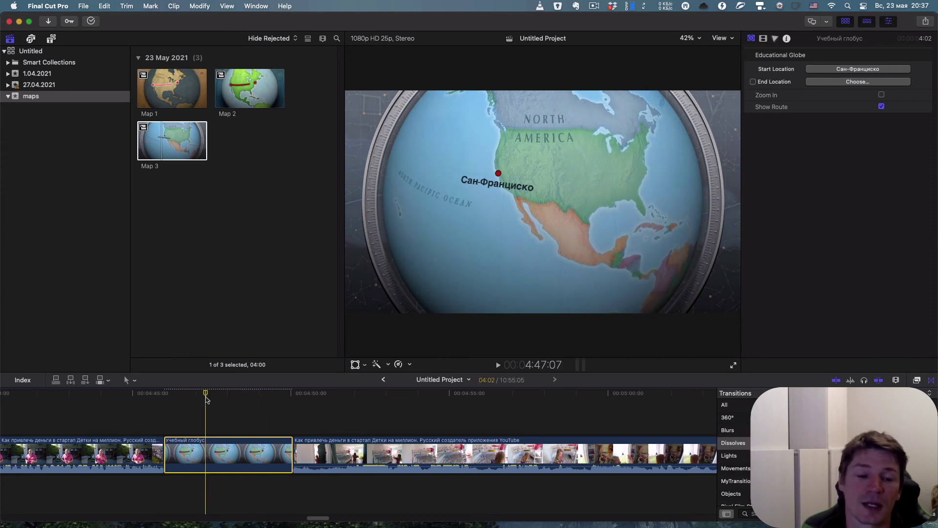
pyautogui.press('super+minus')
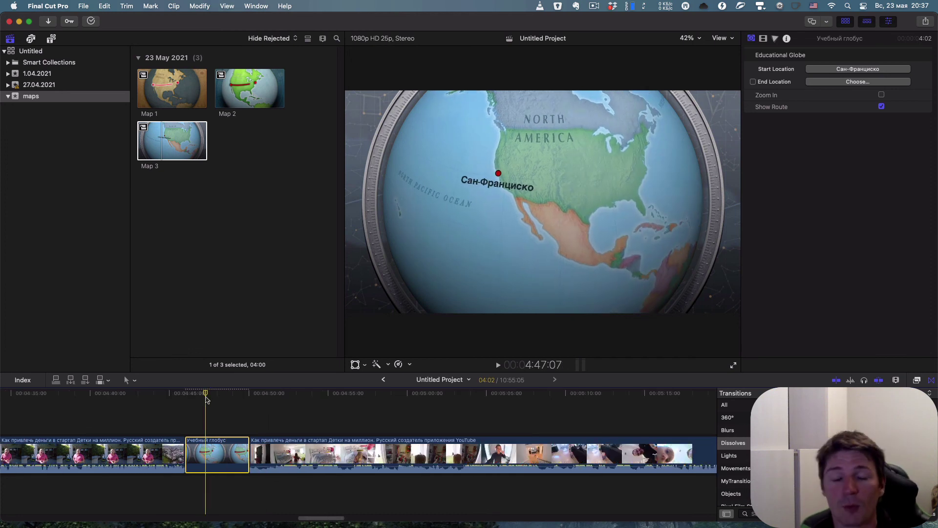